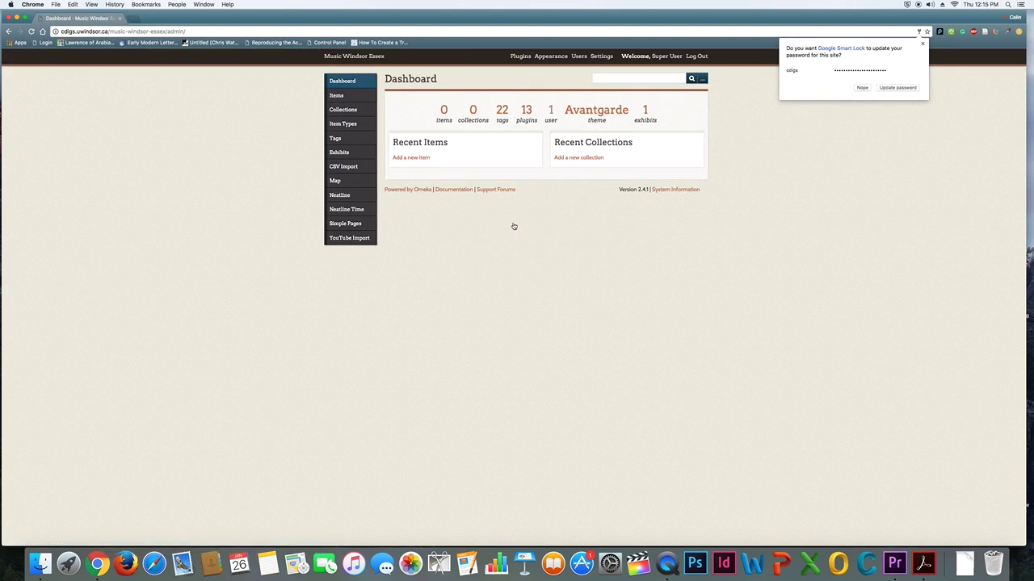
Dismiss the Chrome password-update bubble and go to the Collections list via Items.
left_click(923, 43)
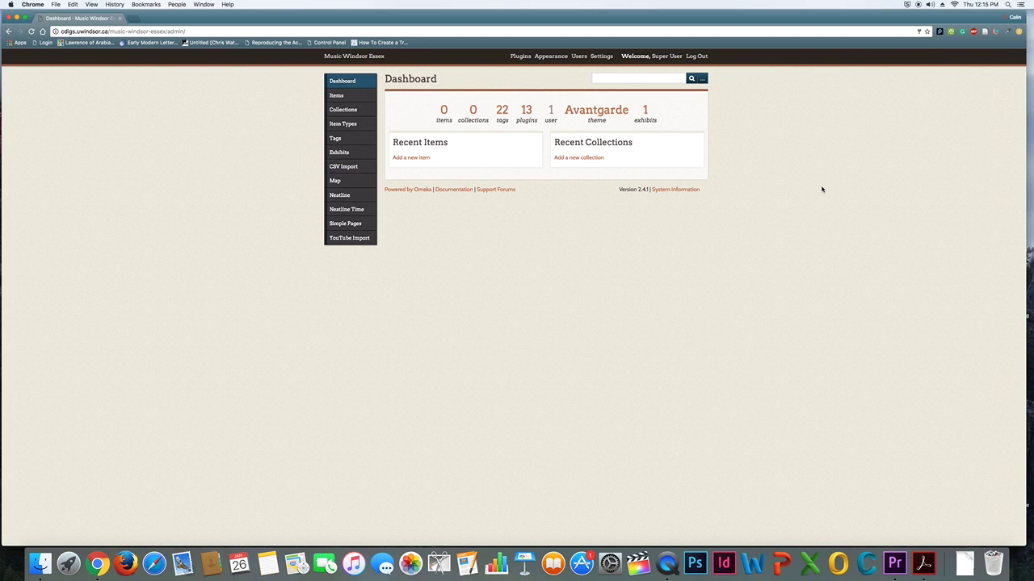
left_click(341, 97)
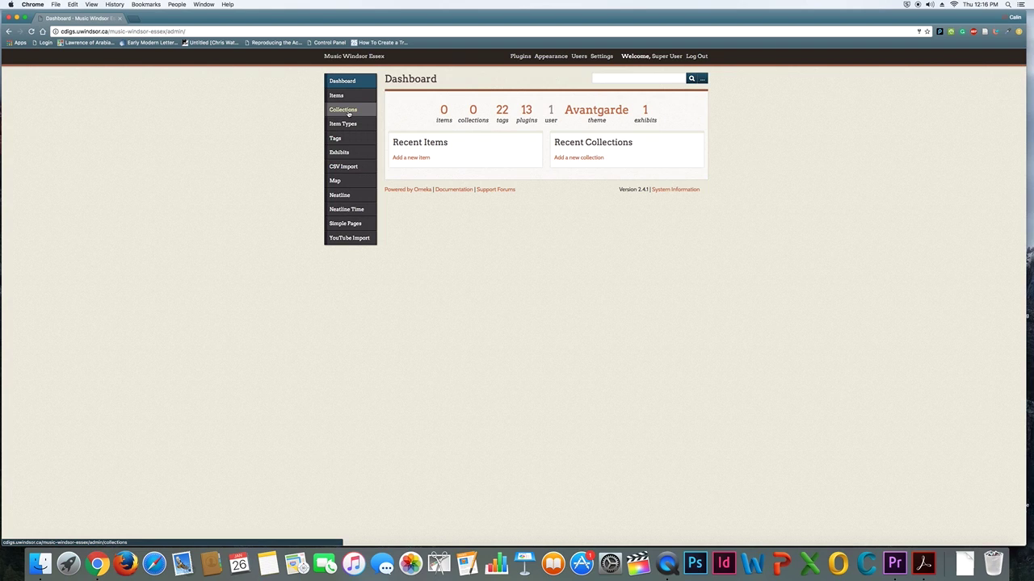
left_click(348, 113)
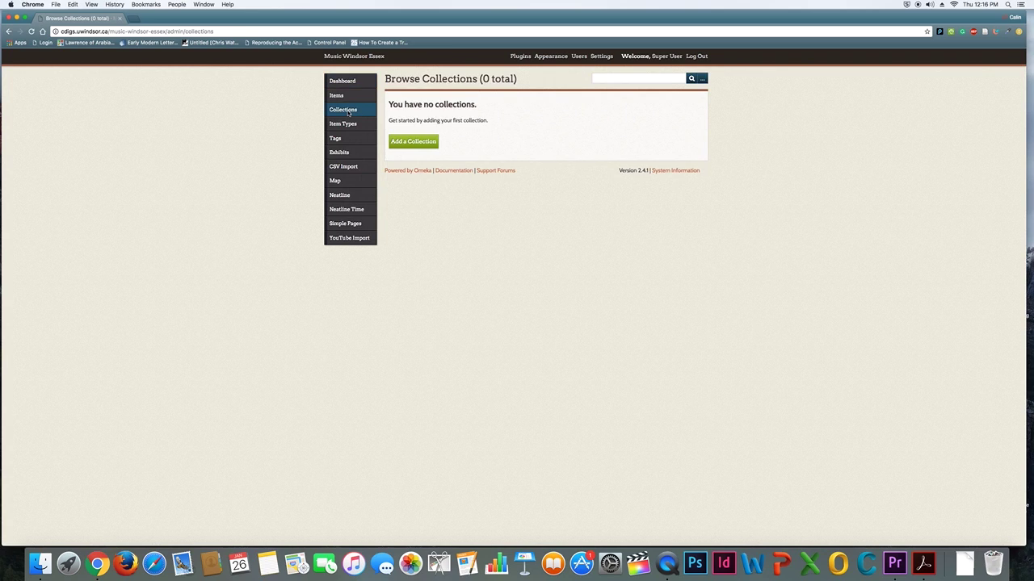
Add a collection titled 'Rock Music Downtown' and save it.
left_click(414, 146)
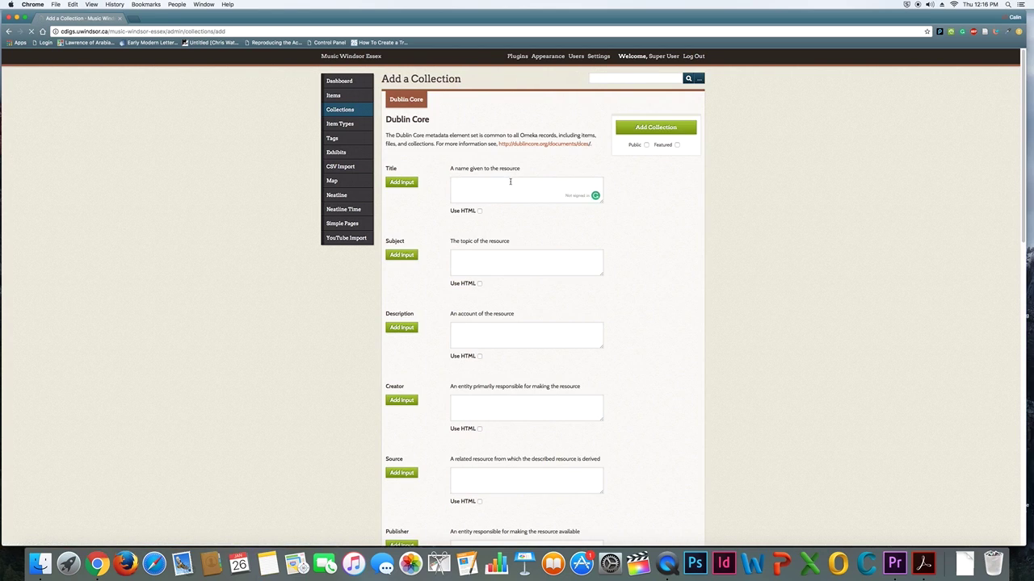
left_click(512, 181)
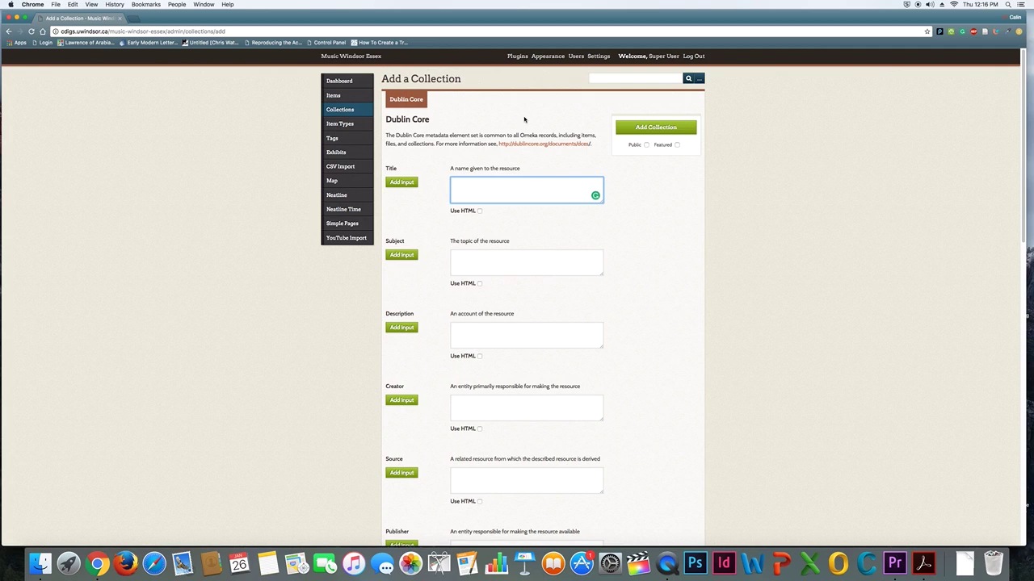
type("ROck Music Downtown")
scroll(457, 426, "down", 4)
scroll(456, 426, "up", 4)
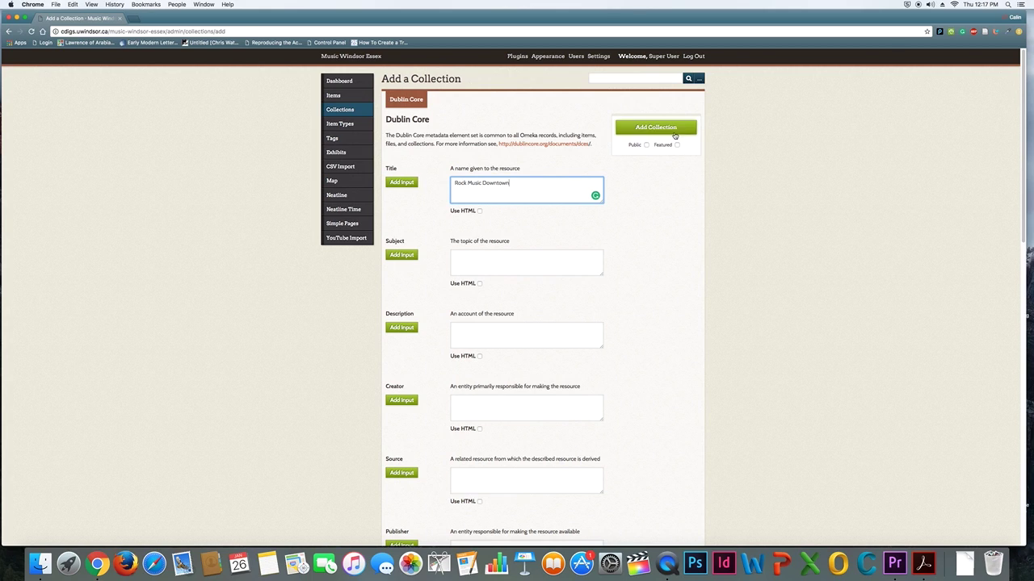
left_click(674, 135)
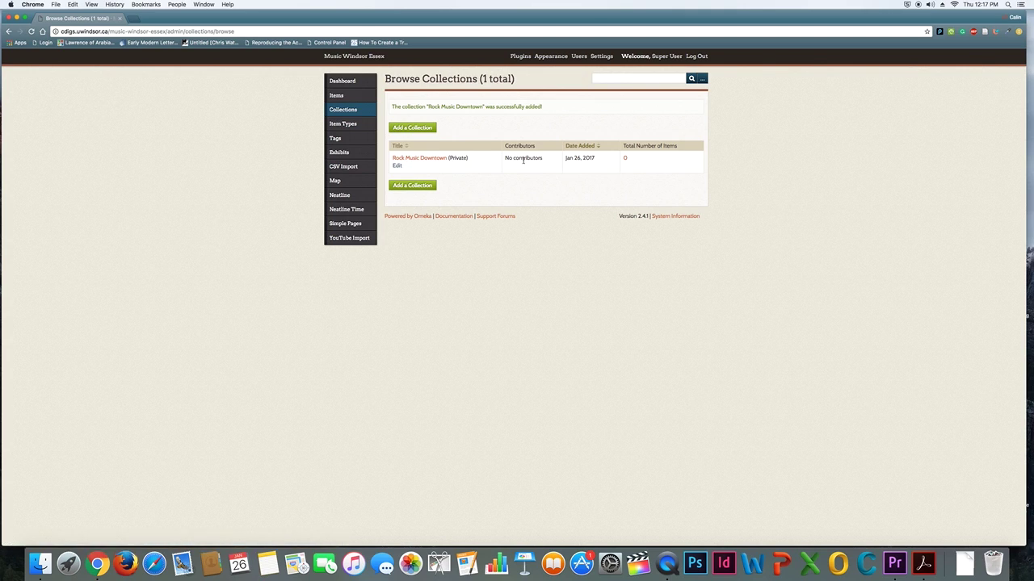
left_click(366, 100)
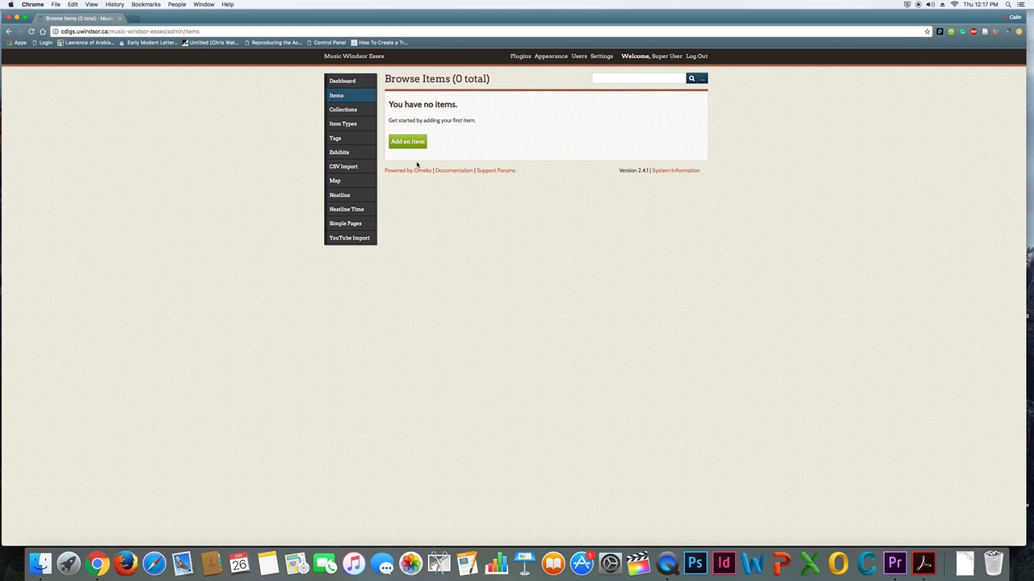
Start a new item and enter 'Test Item' as its Title.
left_click(407, 142)
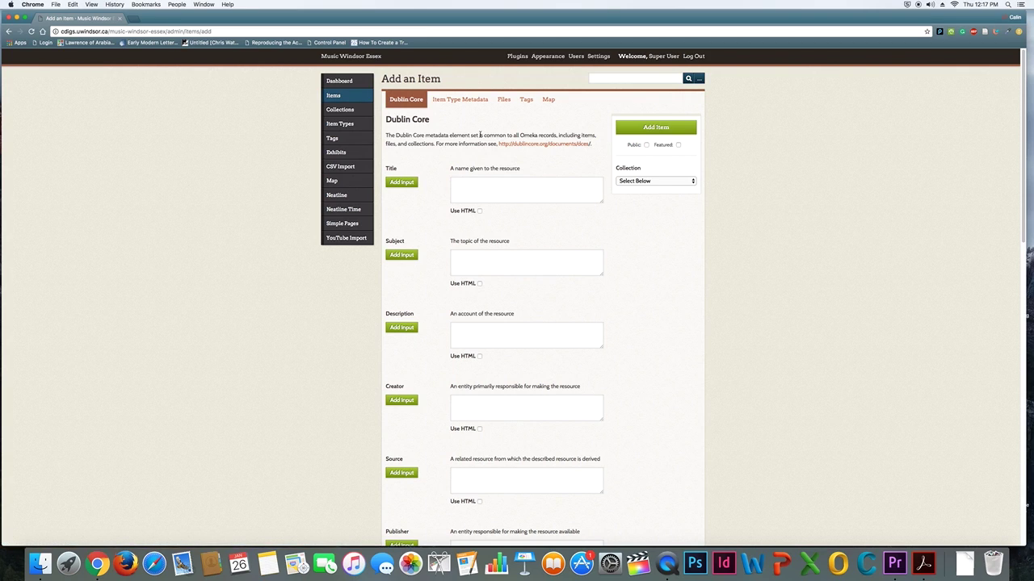
left_click(492, 183)
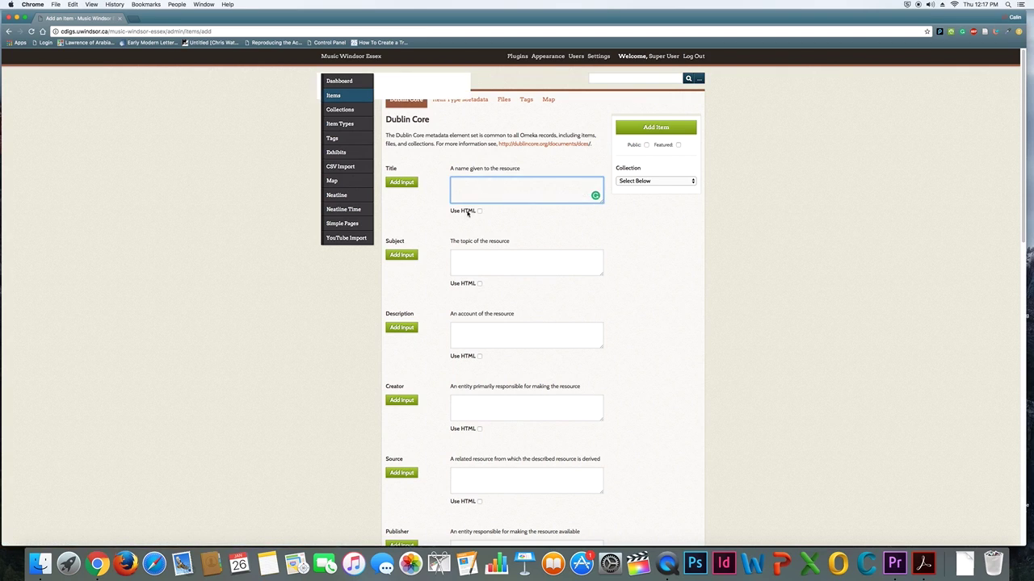
scroll(412, 145, "down", 15)
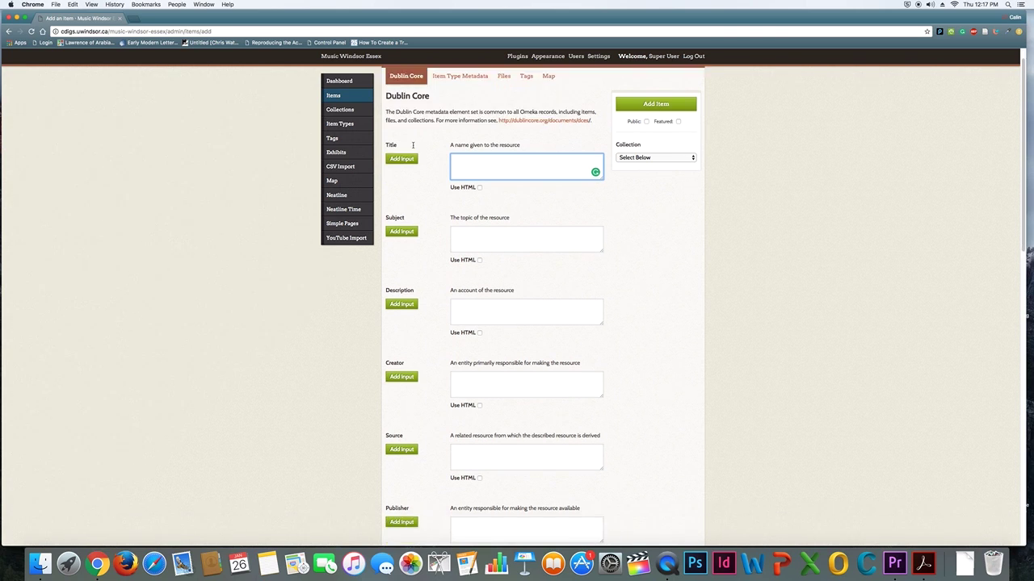
scroll(413, 145, "up", 15)
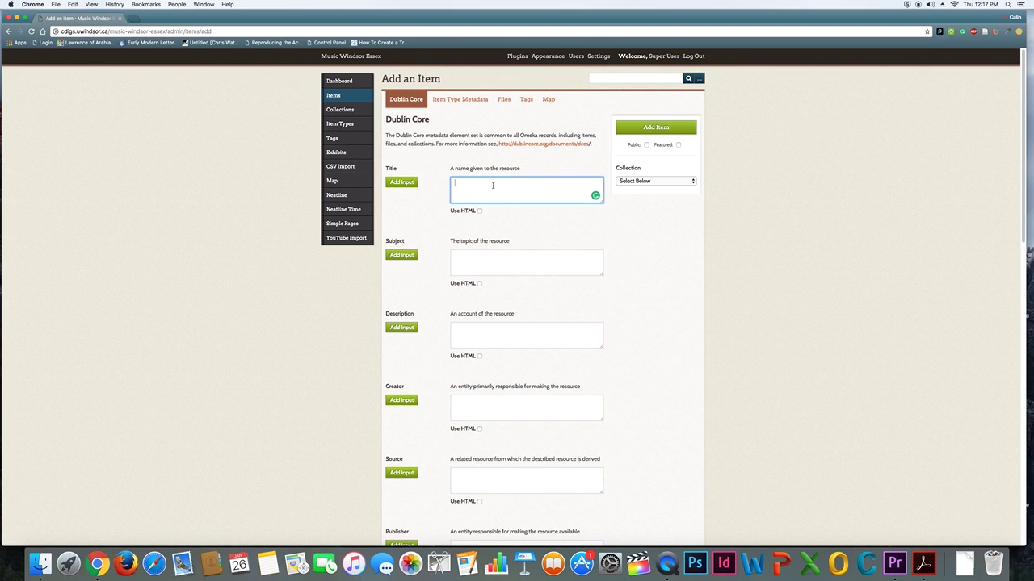
type("Test Item")
Enter 'Test' as the item's Subject and move on to the Creator field.
left_click(514, 266)
type("Test")
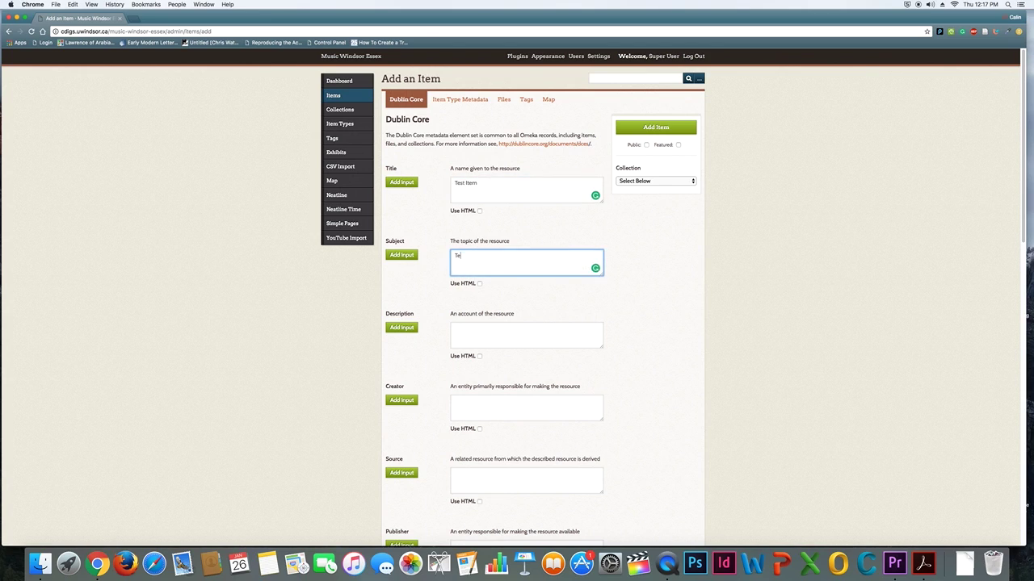
key("Tab")
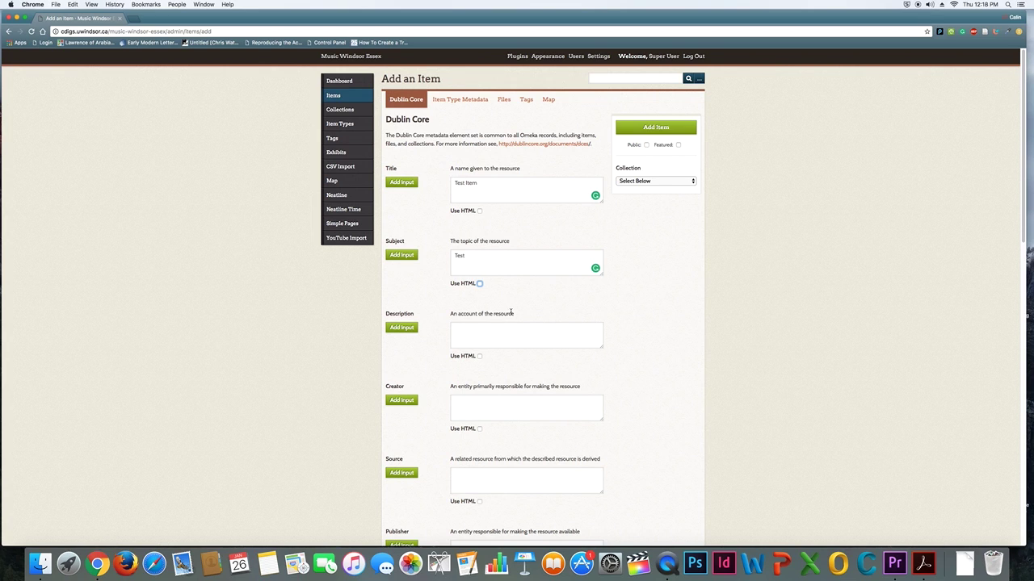
scroll(509, 311, "down", 5)
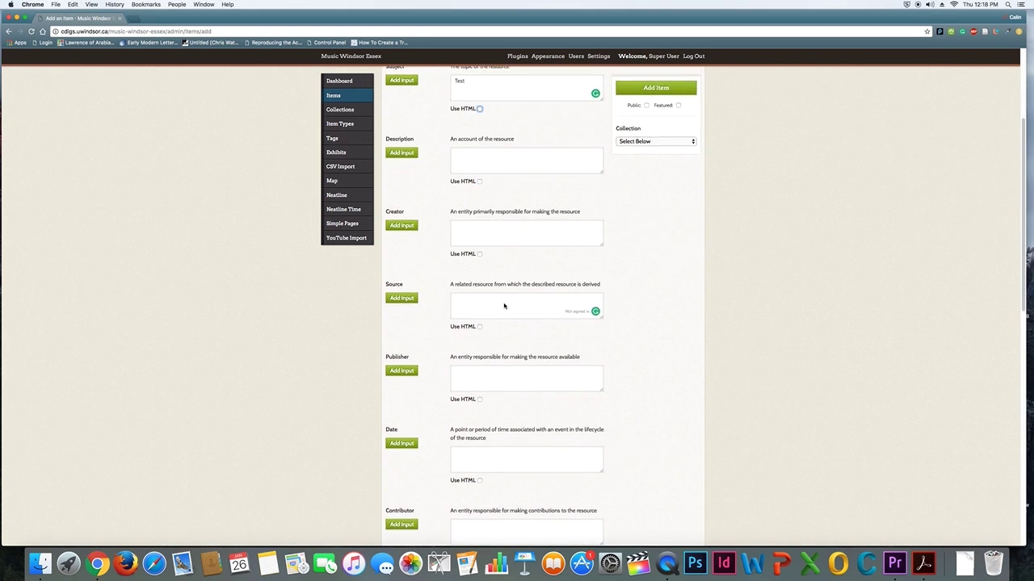
scroll(504, 305, "up", 1)
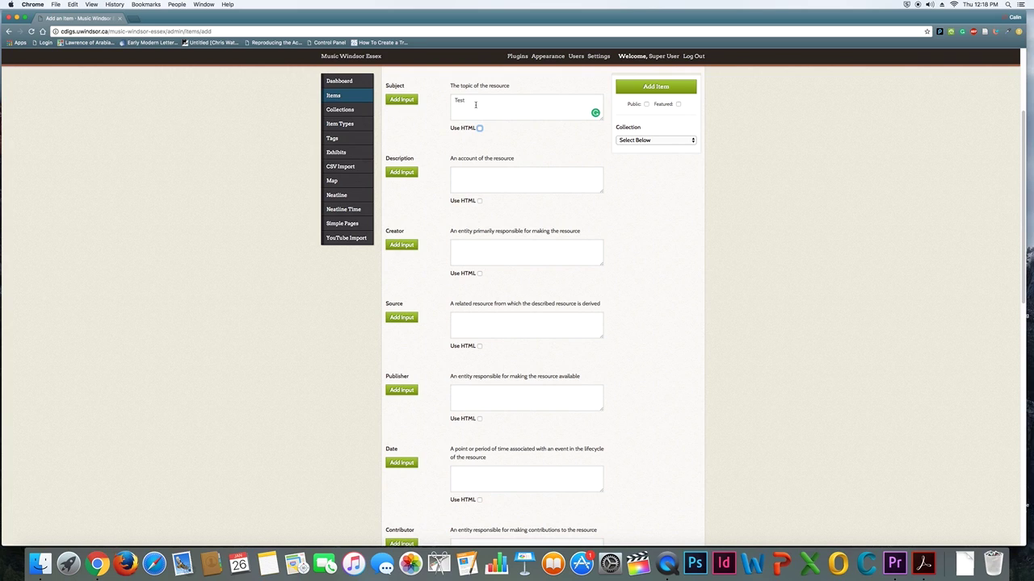
left_click(476, 177)
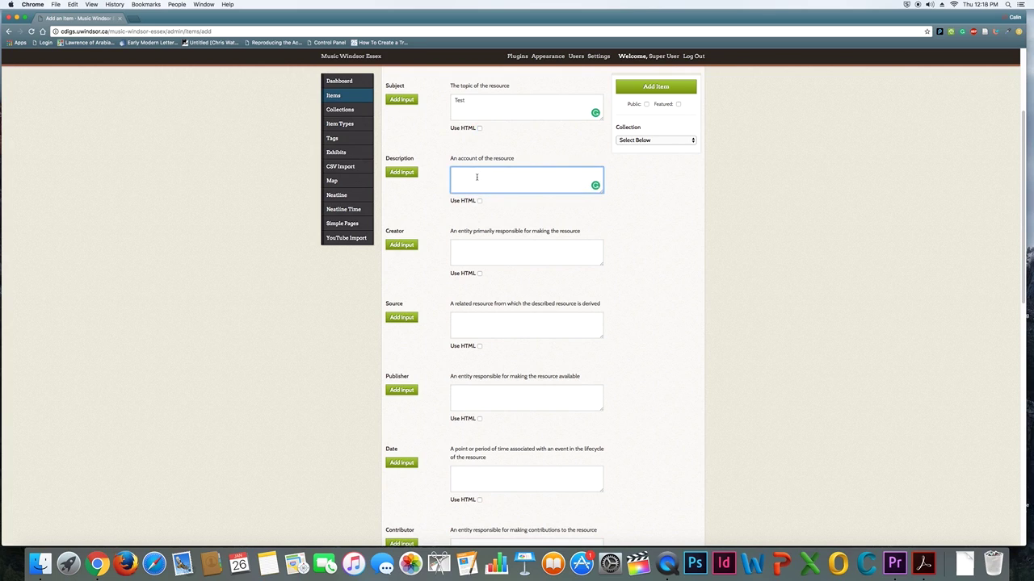
left_click(491, 246)
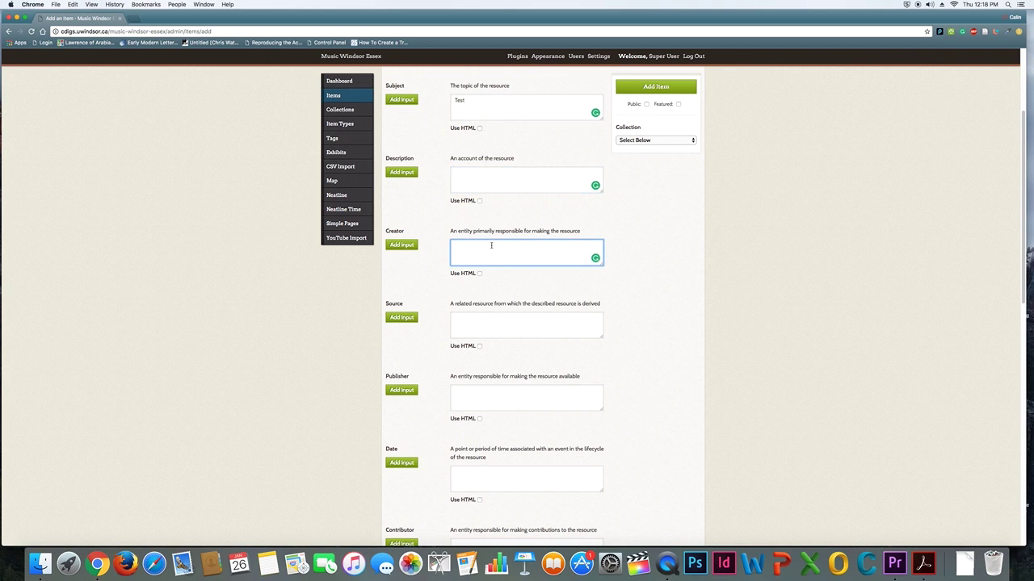
scroll(491, 245, "down", 3)
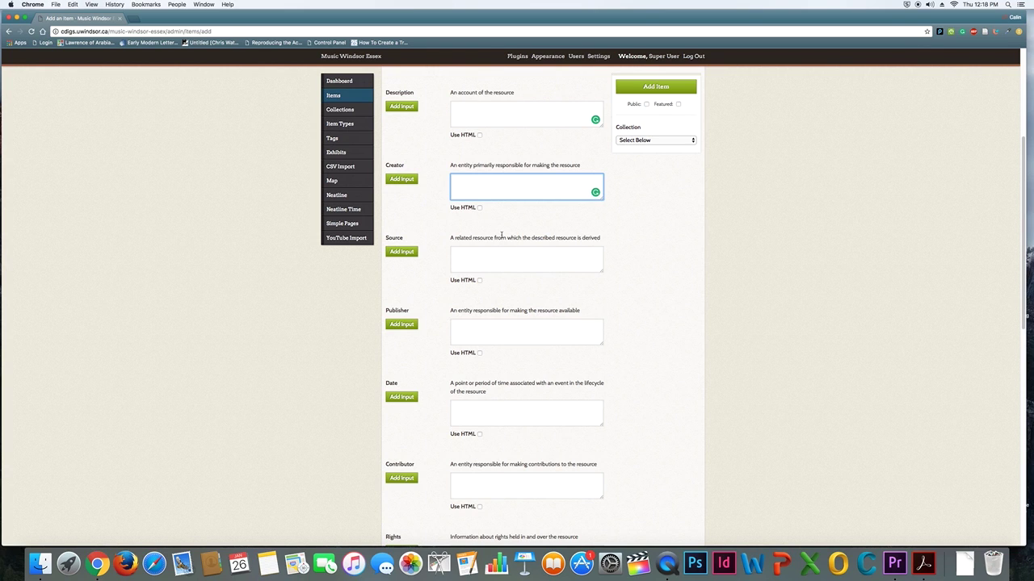
scroll(502, 235, "down", 8)
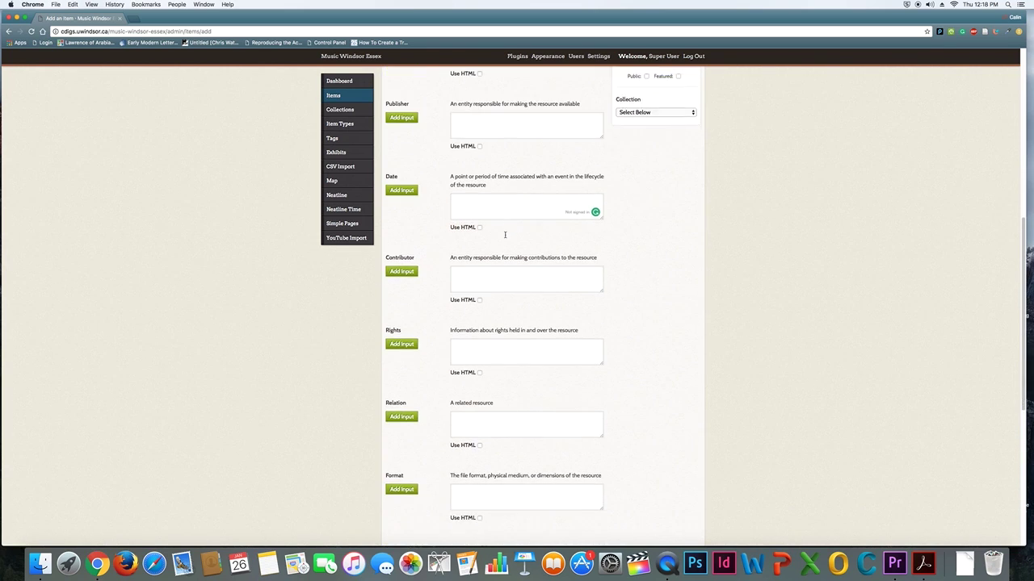
scroll(505, 234, "down", 1)
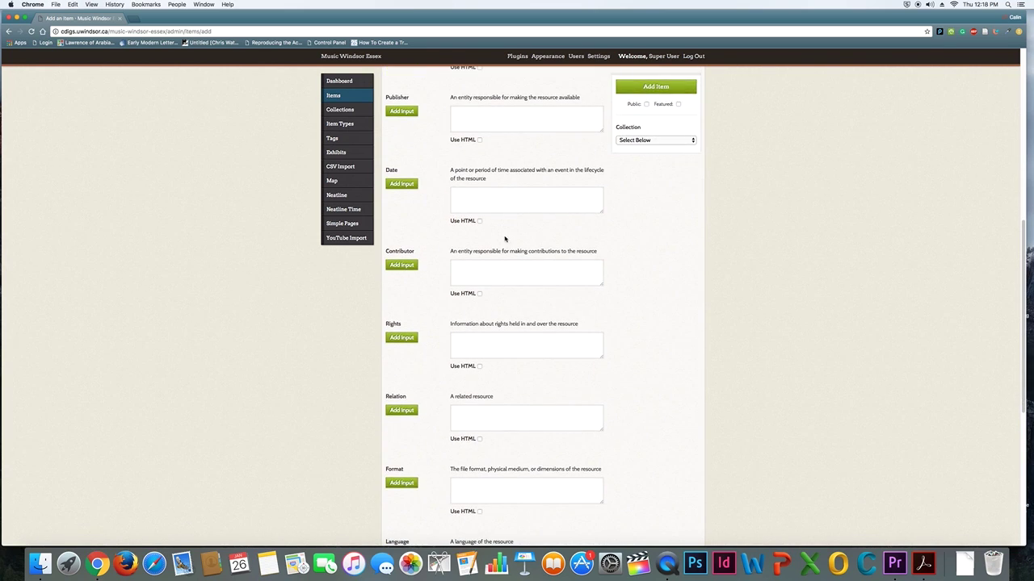
scroll(517, 396, "down", 13)
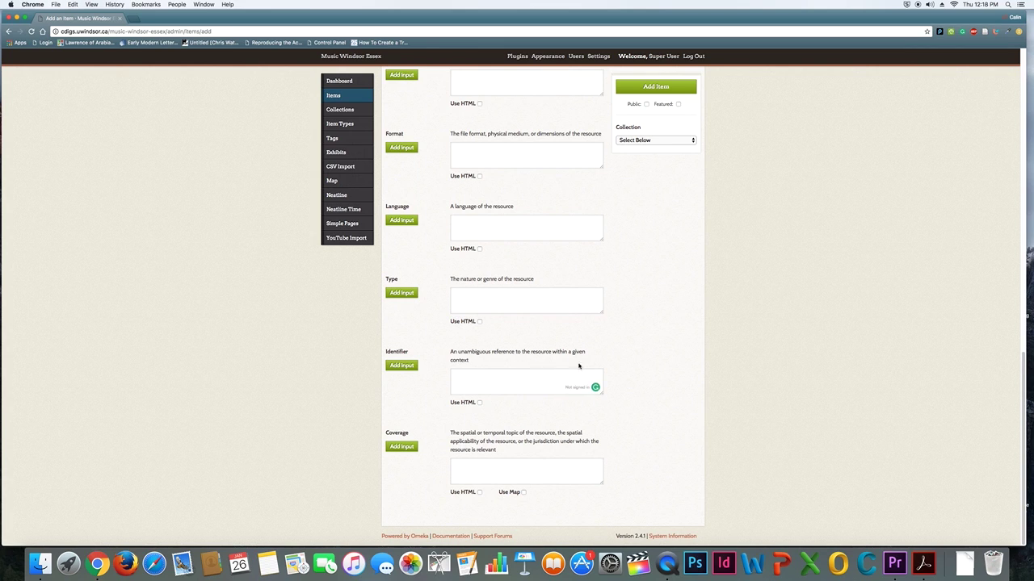
key("Tab")
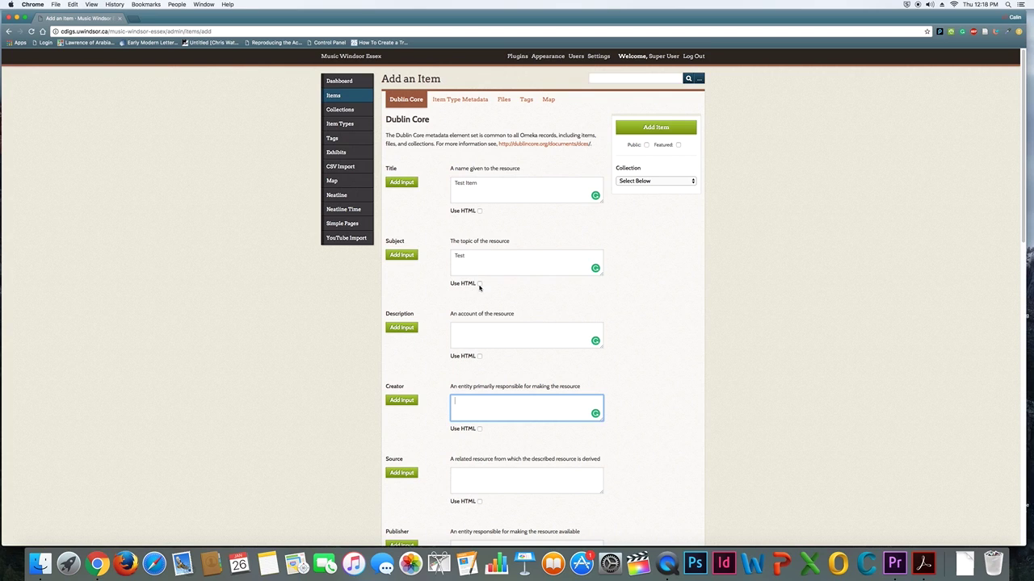
Enable Use HTML for the Description and type 'Test' into it.
left_click(470, 255)
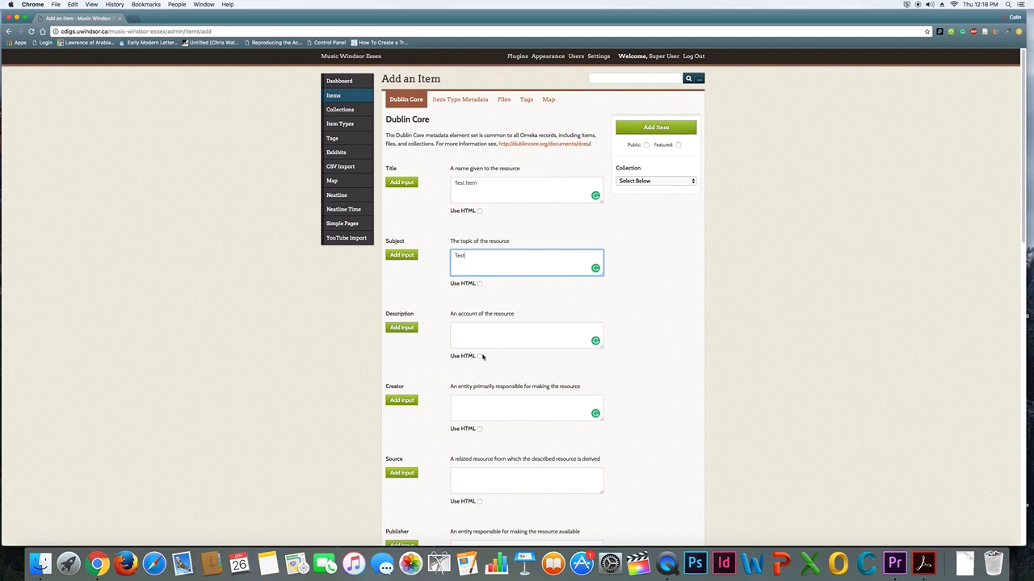
left_click(479, 356)
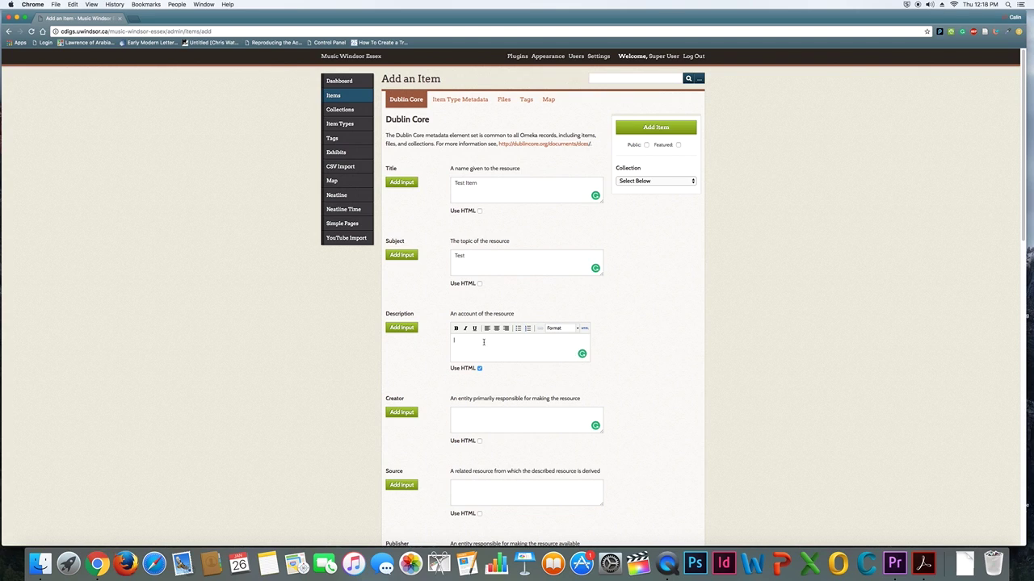
left_click(486, 341)
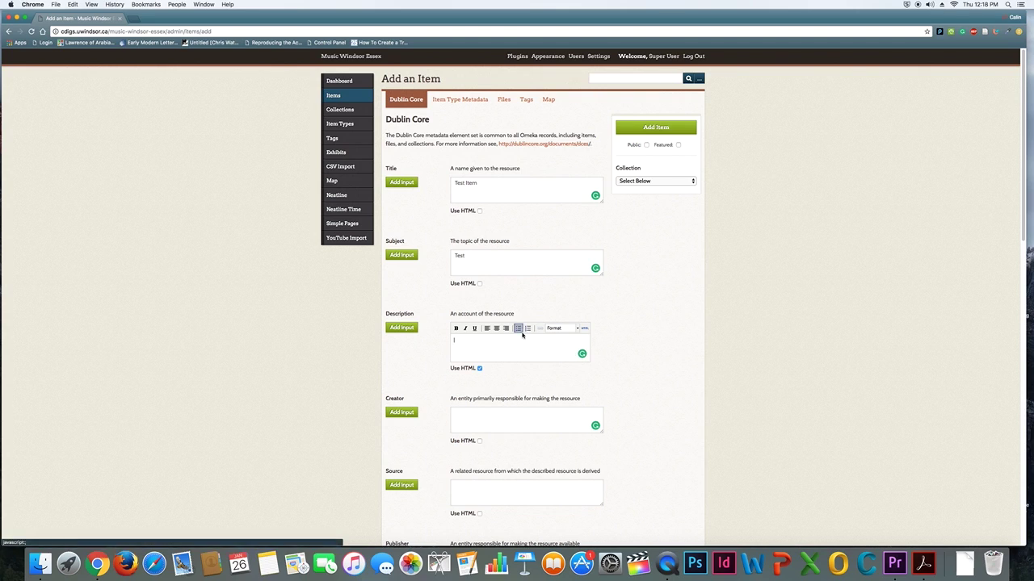
type("Test")
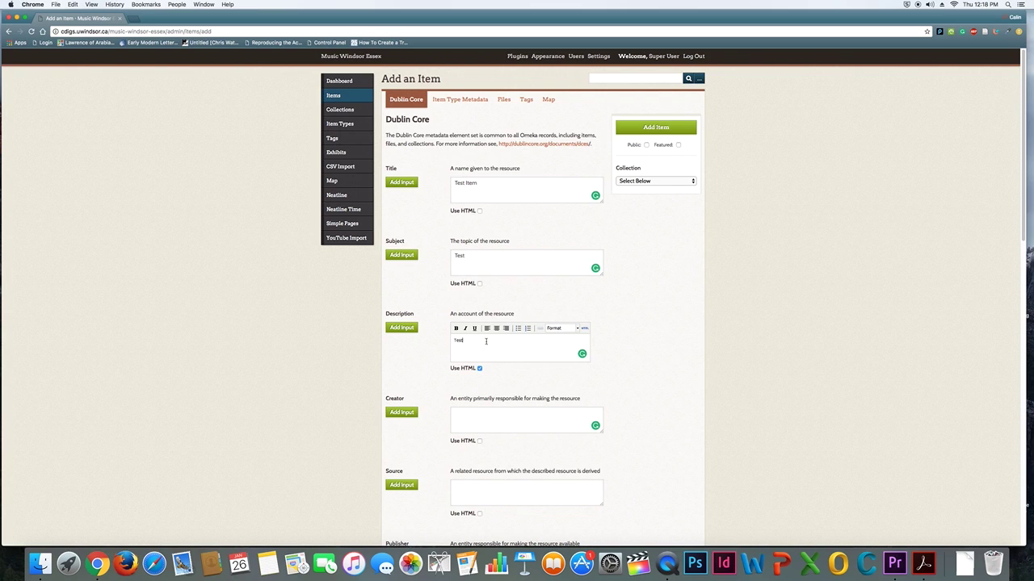
Select the Description text, cancel the Insert Link dialog, and show Item Type Metadata.
left_click_drag(485, 341, 425, 343)
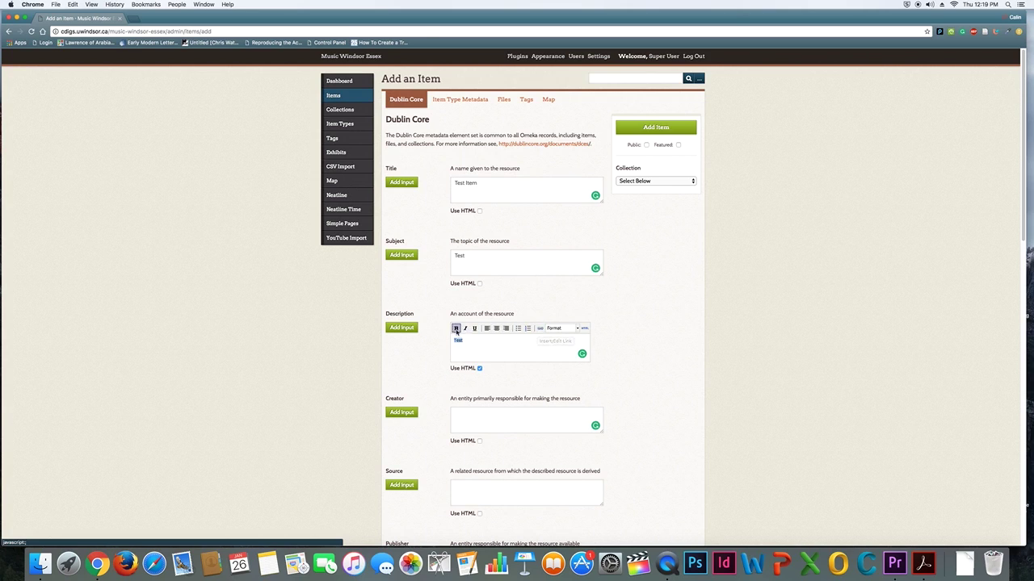
left_click(540, 329)
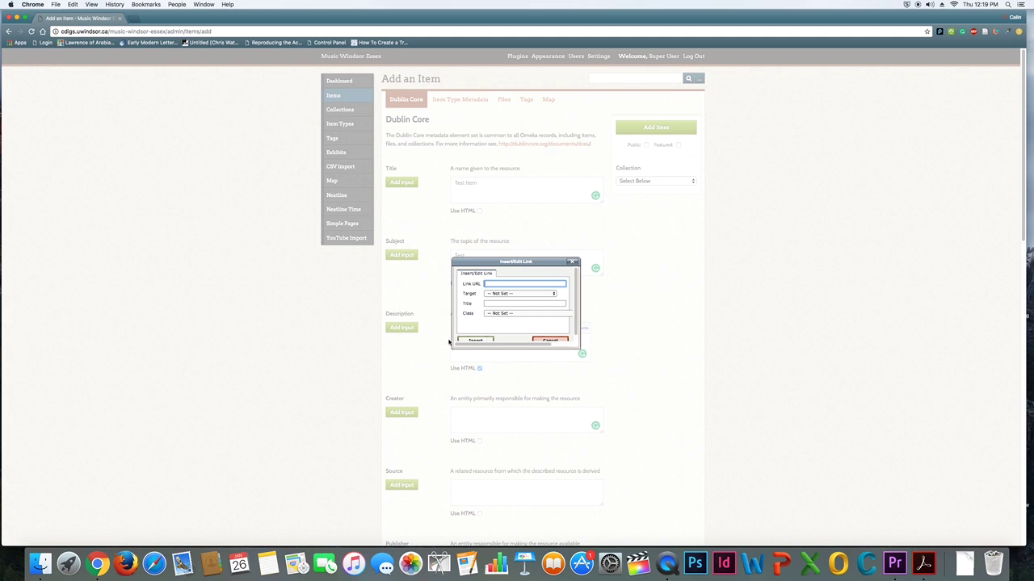
left_click(550, 341)
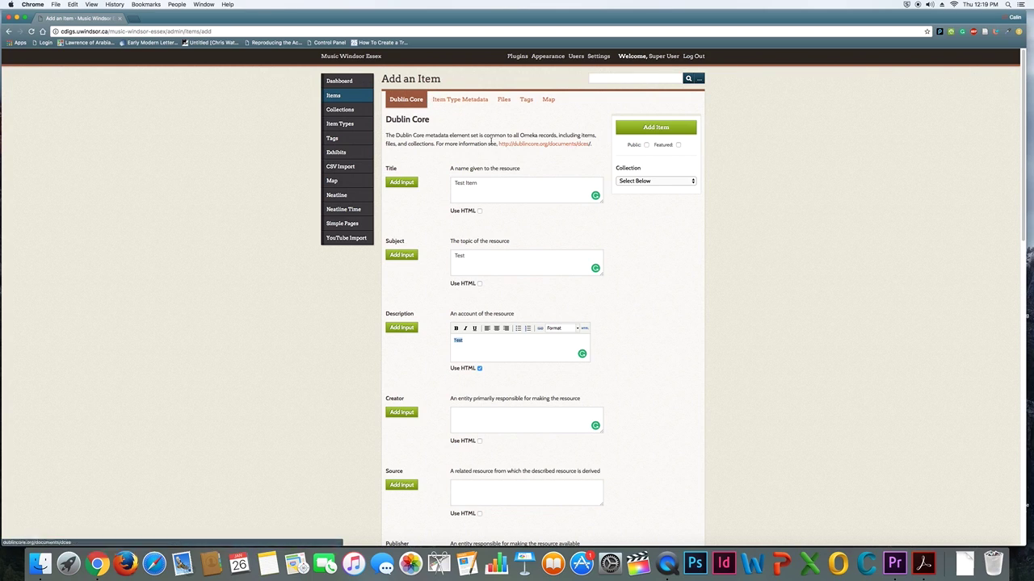
left_click(453, 104)
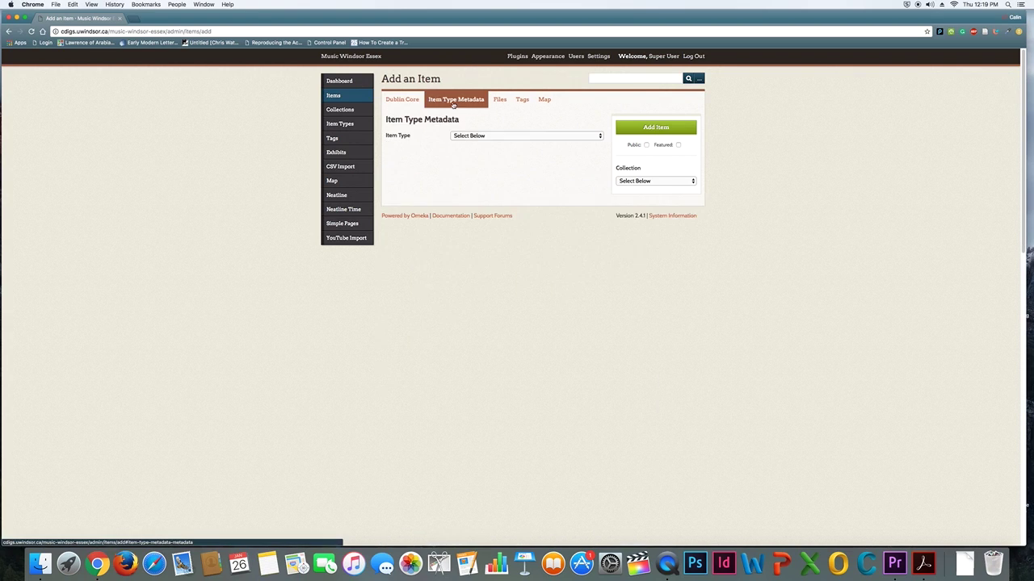
Choose Still Image as the item type and switch to the Files section.
left_click(482, 136)
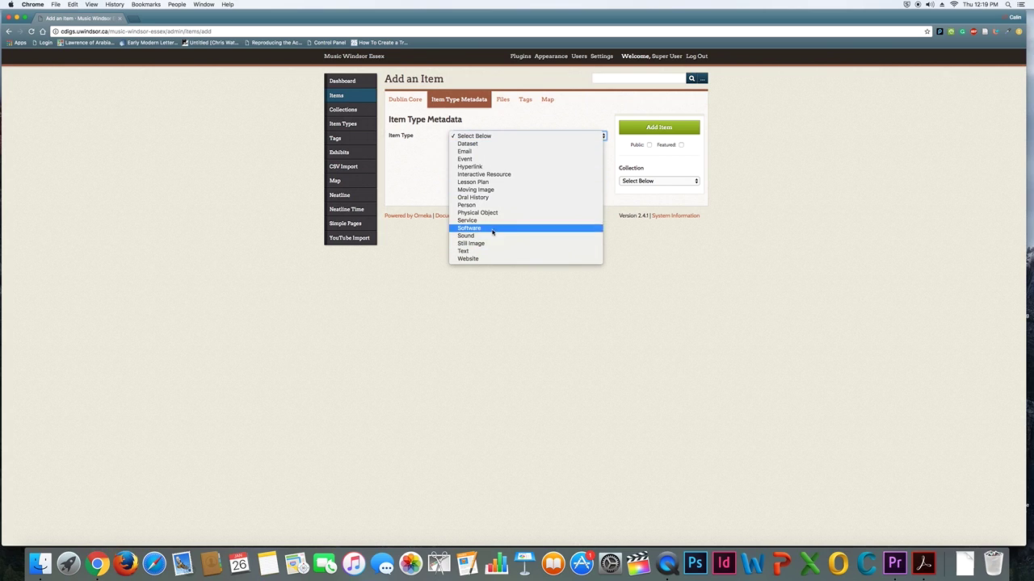
key("Escape")
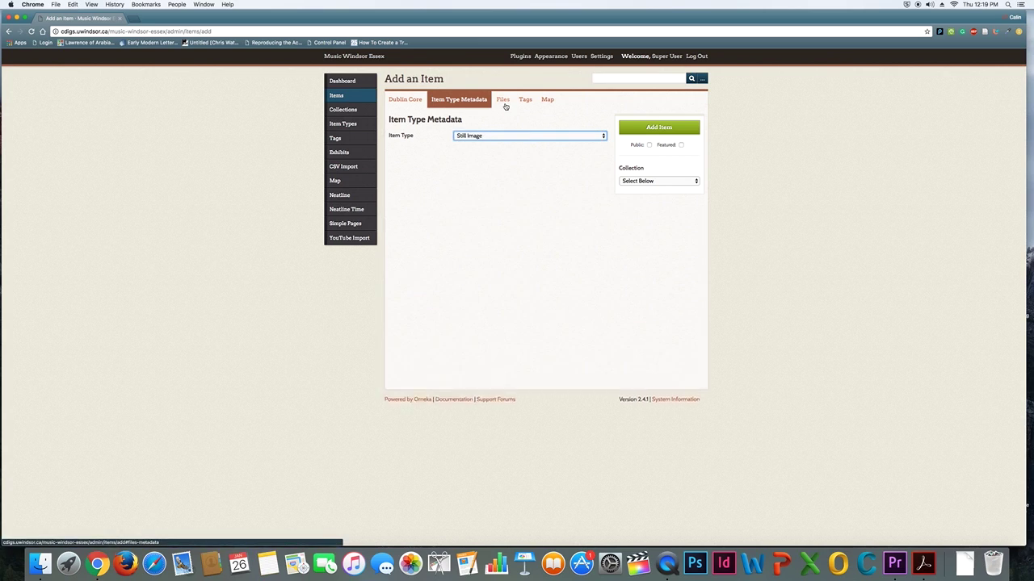
left_click(503, 100)
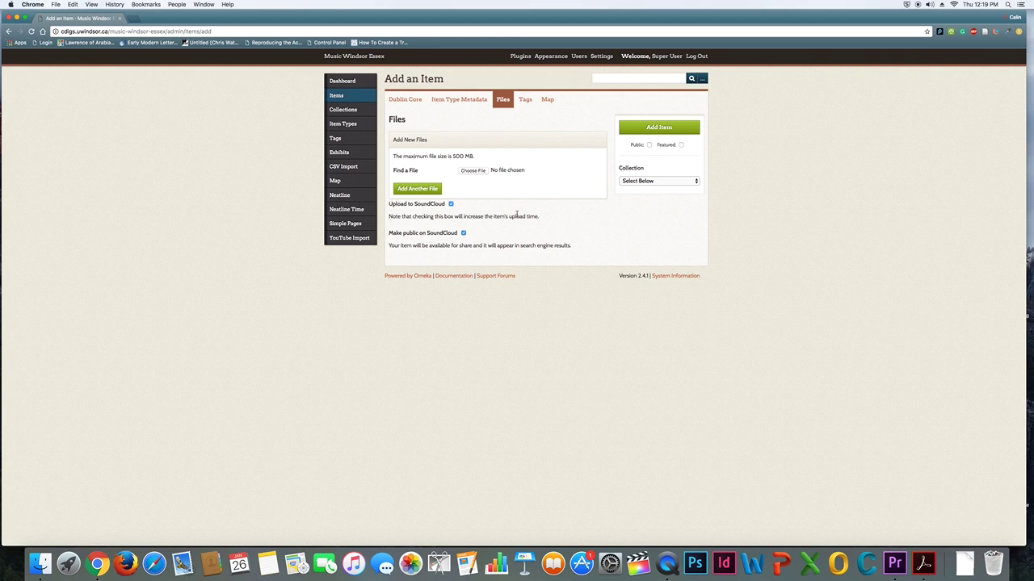
Uncheck Upload to SoundCloud and Make public on SoundCloud, then attach a file.
left_click(451, 204)
left_click(463, 232)
left_click(470, 171)
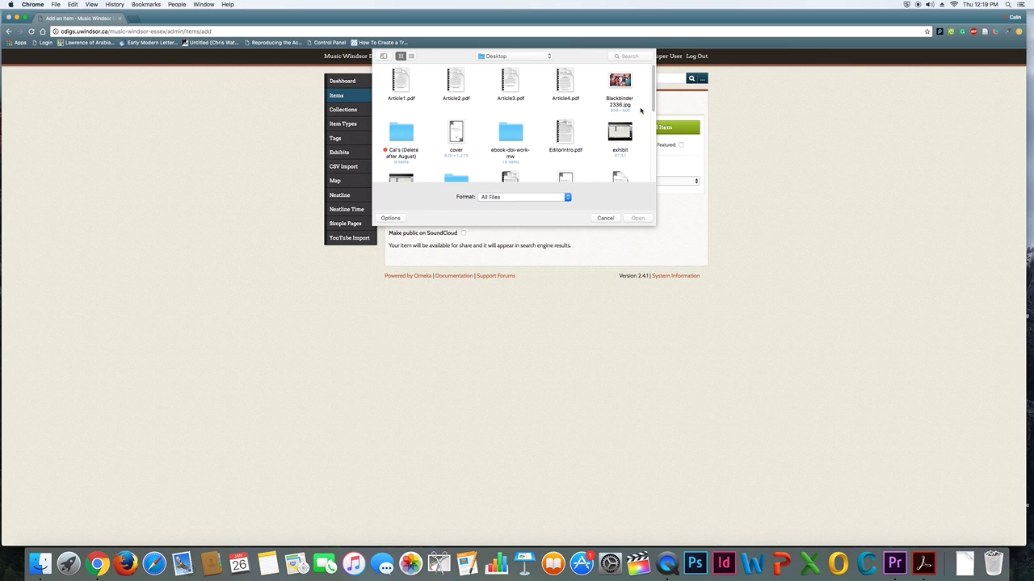
scroll(654, 114, "down", 3)
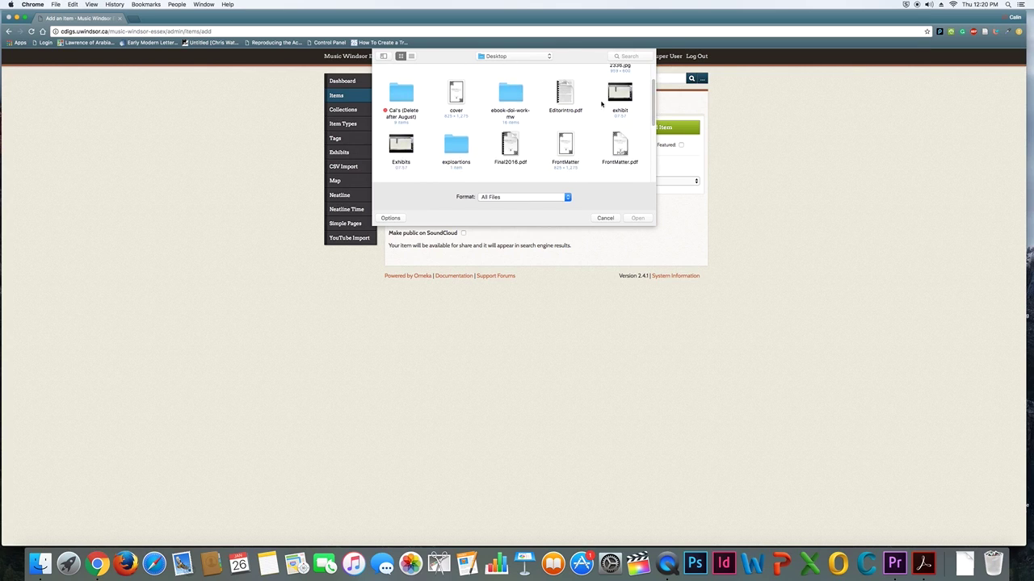
left_click(623, 94)
left_click(635, 218)
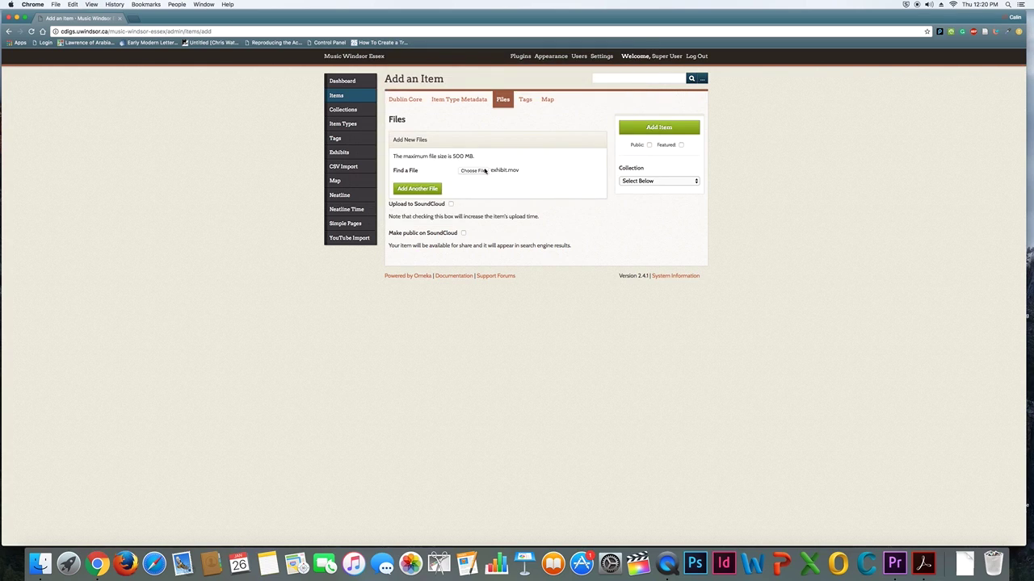
Attach img501.jpg from the Desktop to the item instead.
left_click(474, 171)
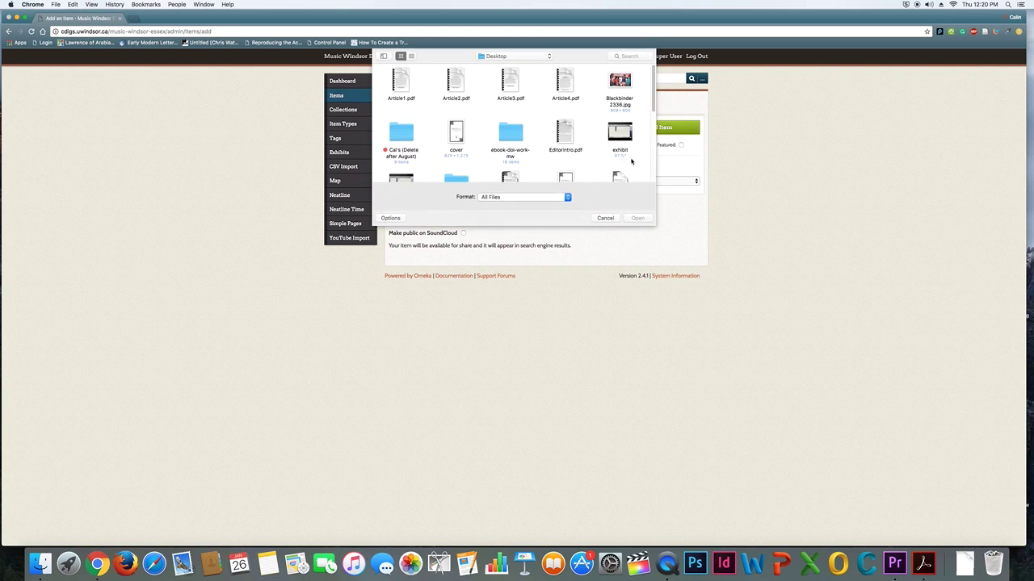
left_click_drag(652, 97, 654, 127)
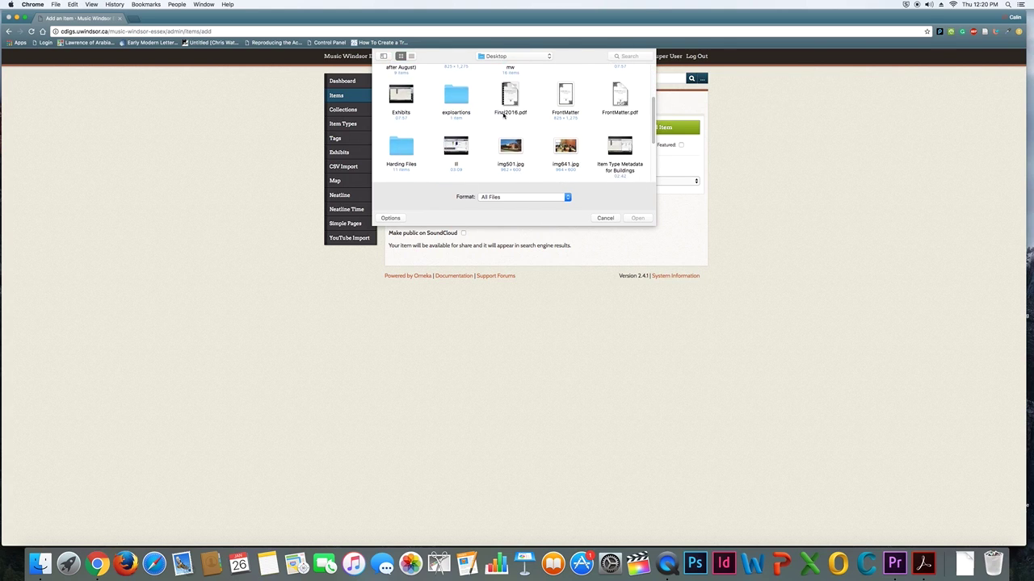
left_click(517, 142)
left_click(637, 218)
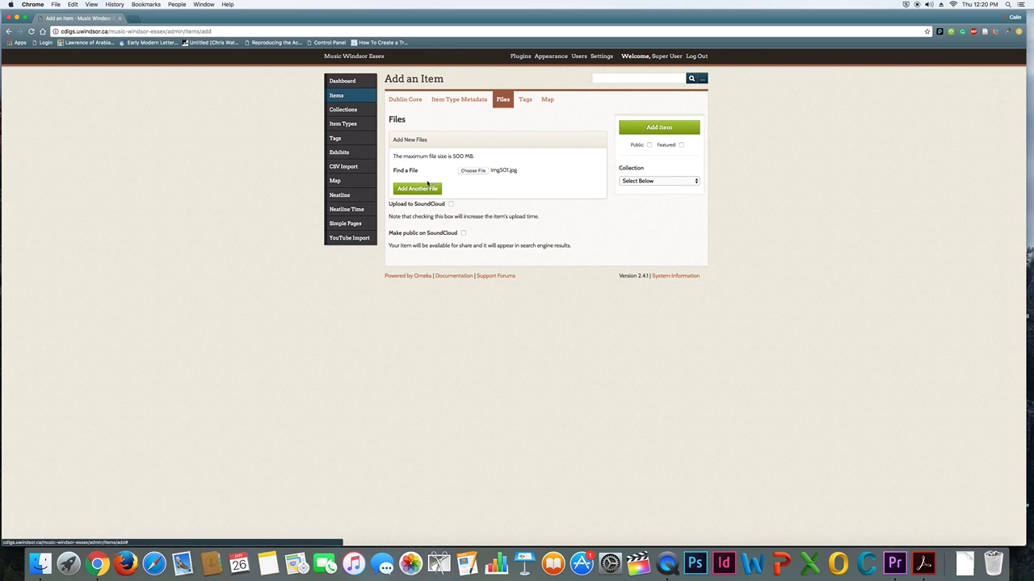
left_click(527, 102)
Place the cursor in the Add Tags field of the item's Tags section.
left_click(481, 138)
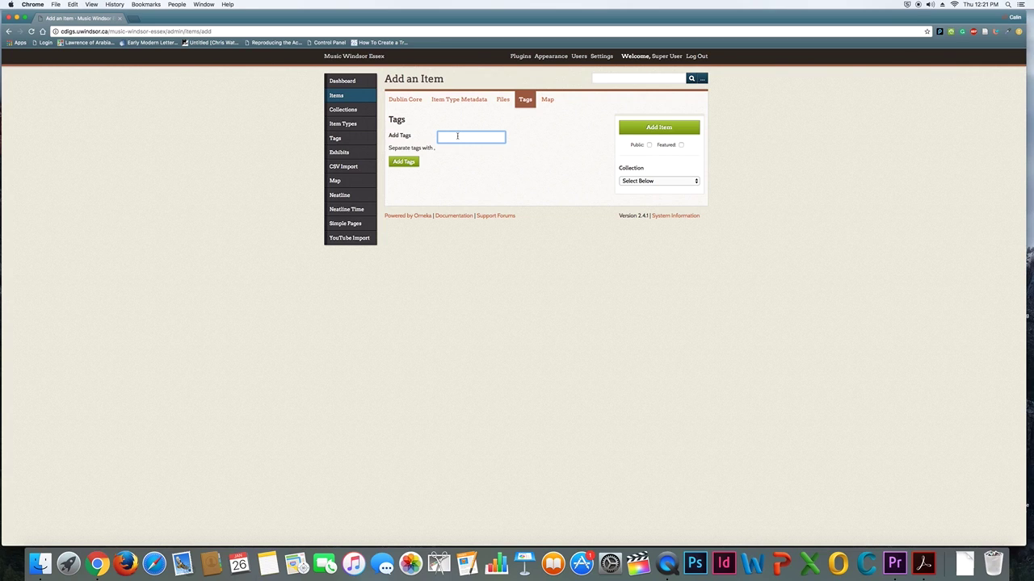
left_click(549, 102)
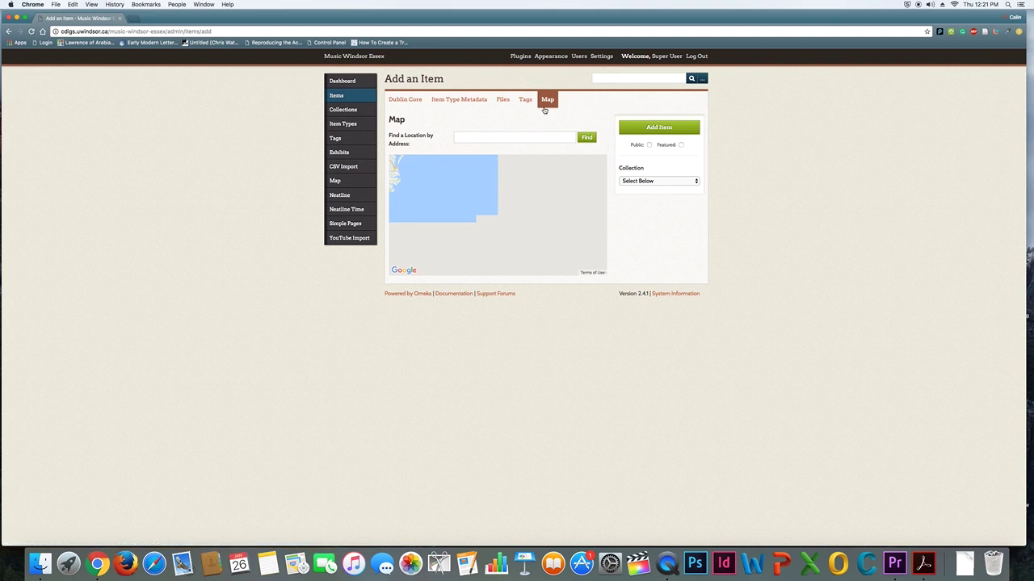
left_click(526, 100)
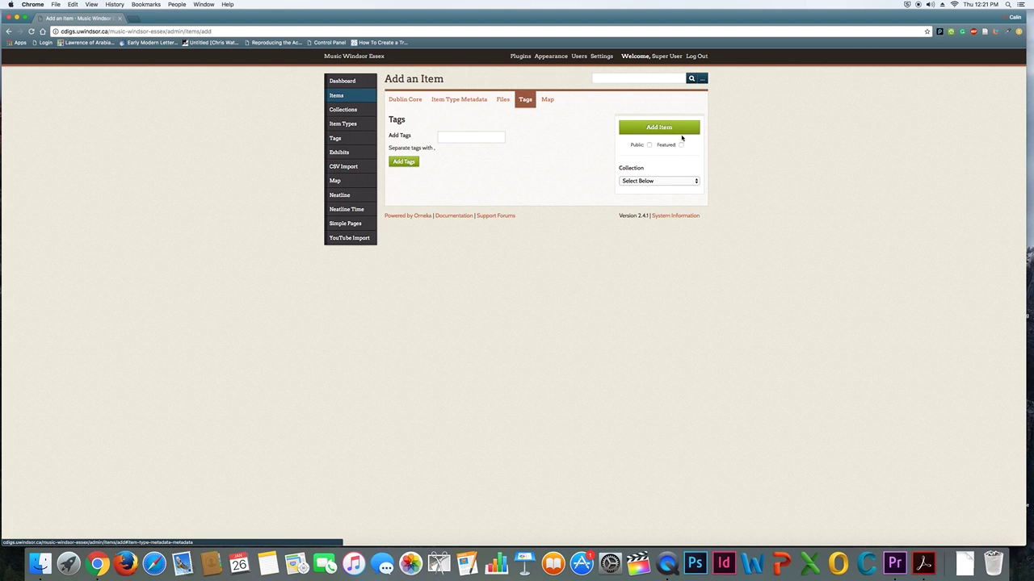
left_click(396, 101)
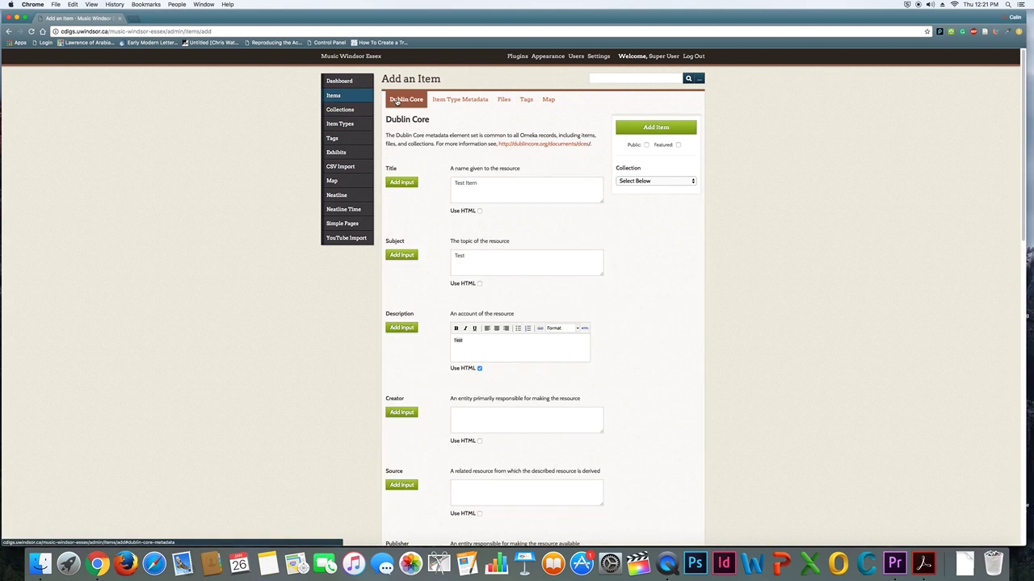
Confirm img501.jpg is attached, then type 'rock music' in the Add Tags field.
left_click(445, 102)
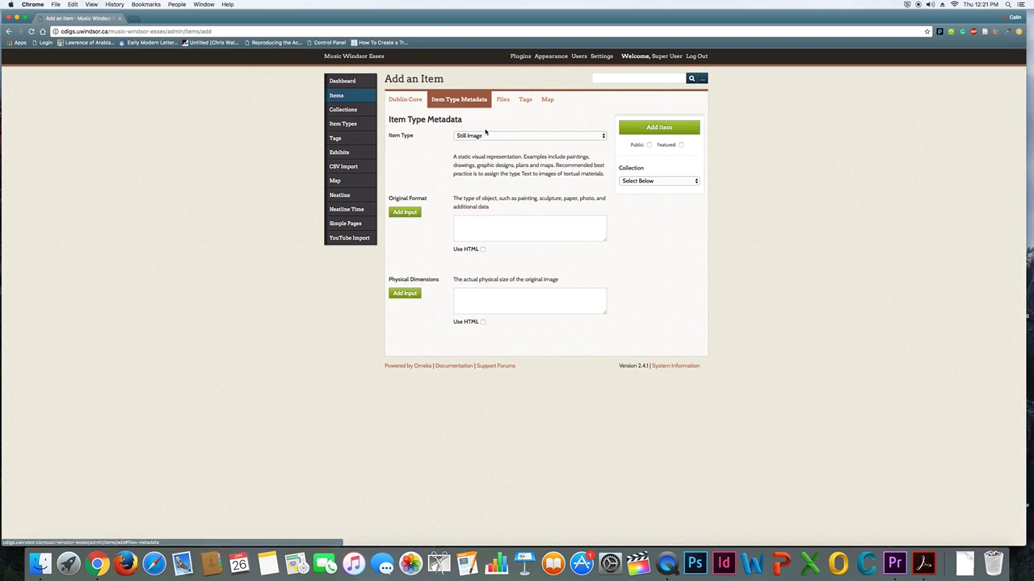
left_click(504, 101)
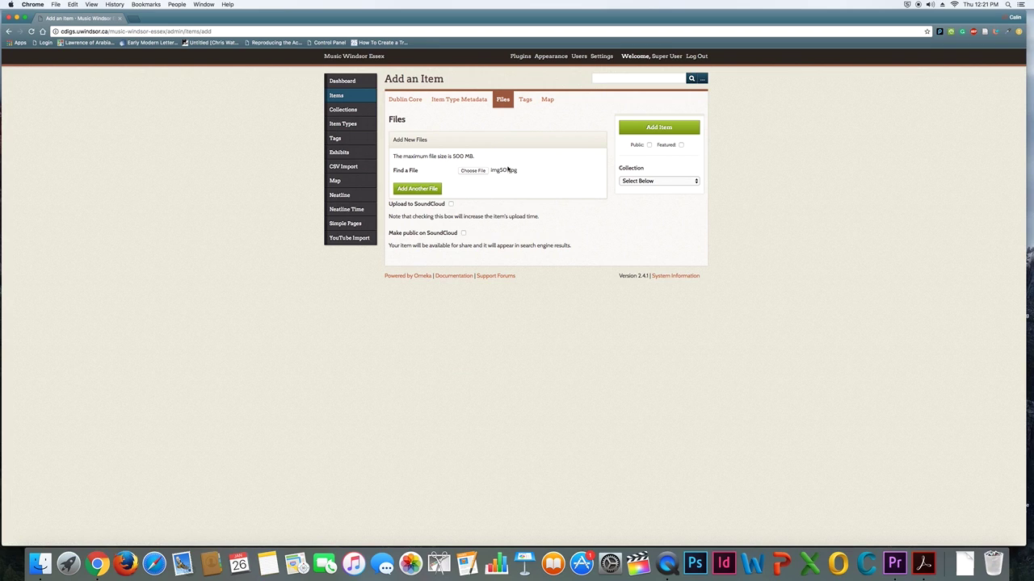
left_click(527, 101)
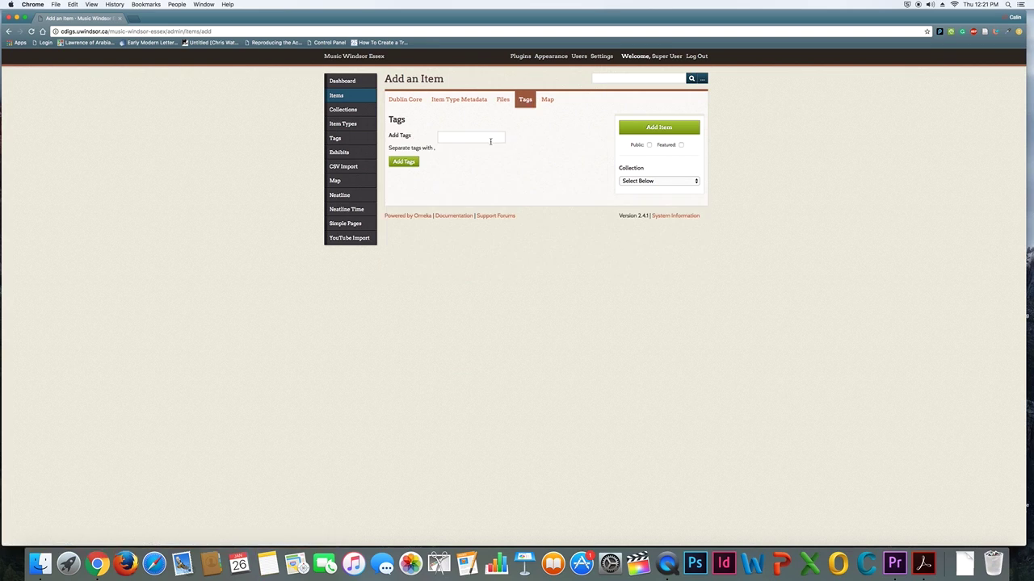
left_click(488, 140)
type("rock")
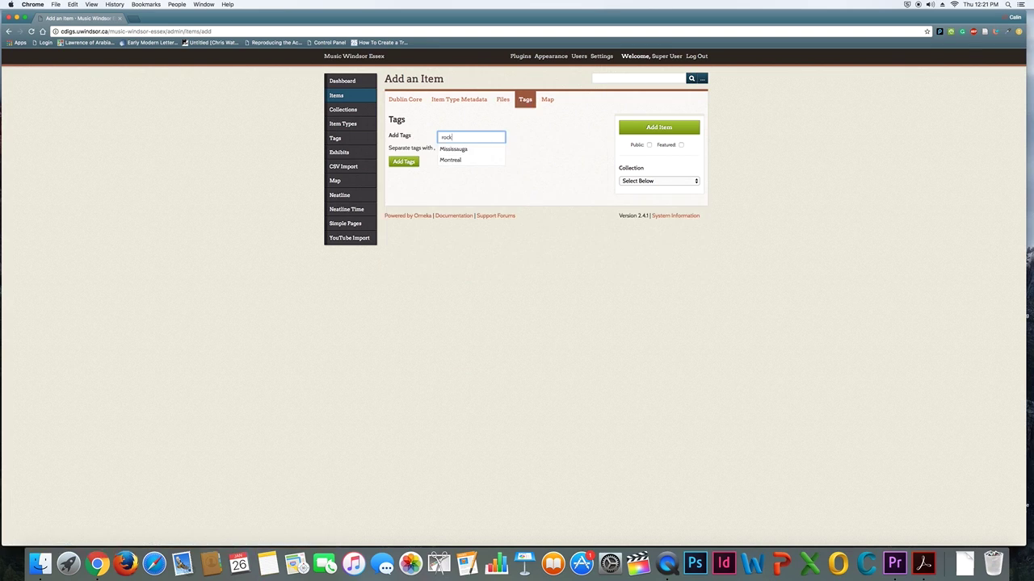
type(" music")
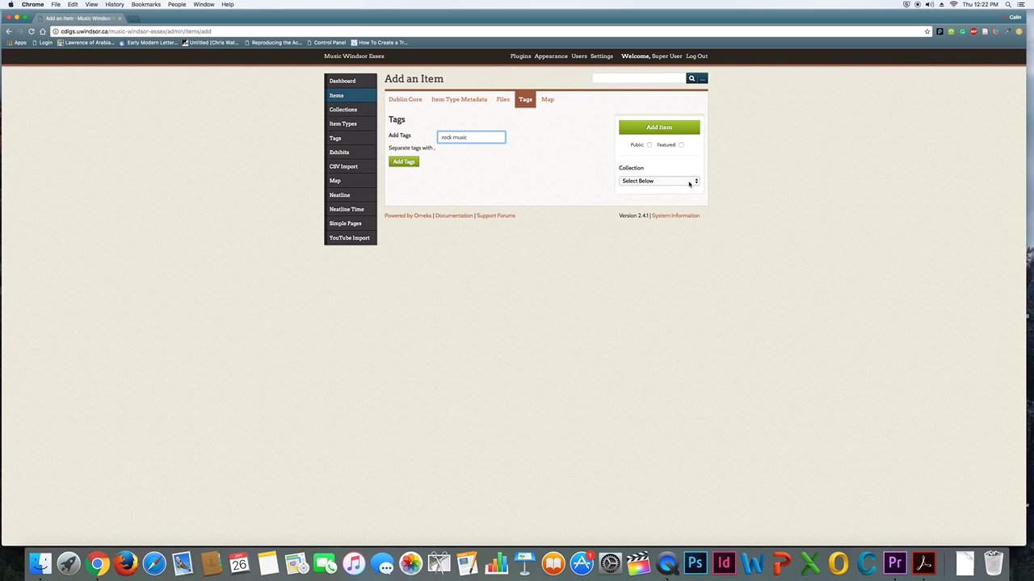
left_click(690, 181)
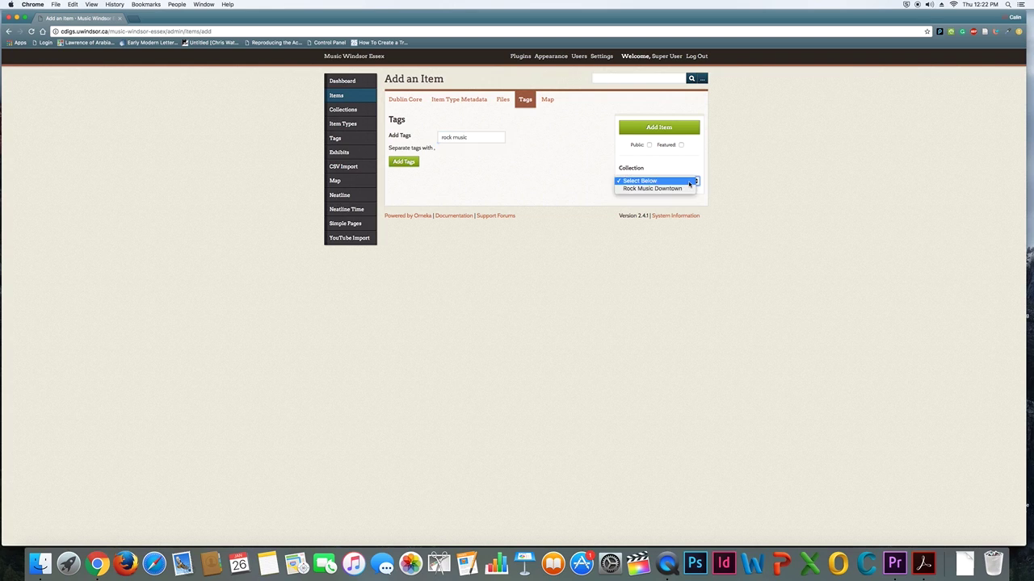
Assign the item to the Rock Music Downtown collection and save it.
left_click(737, 192)
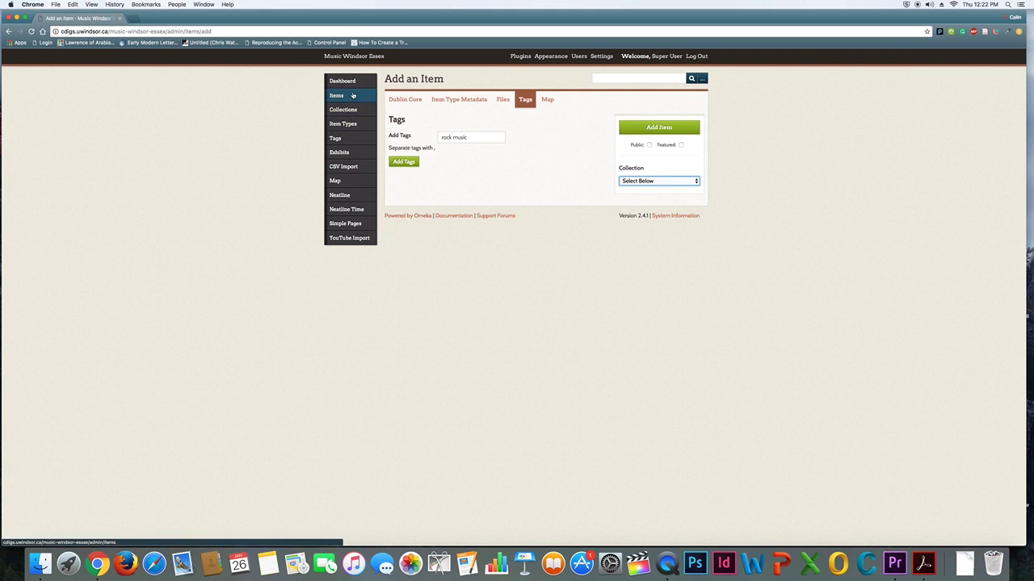
left_click(645, 183)
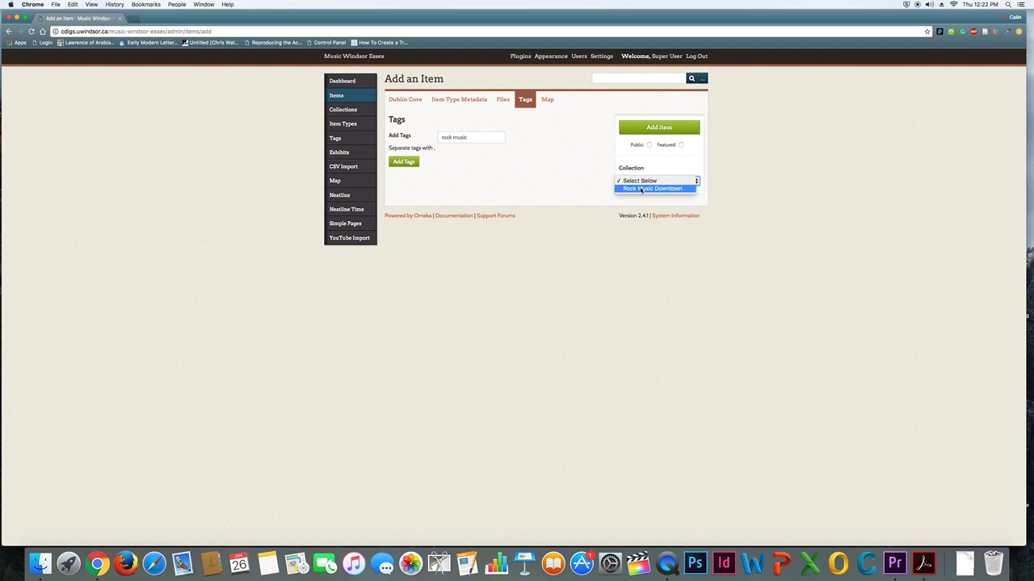
left_click(641, 188)
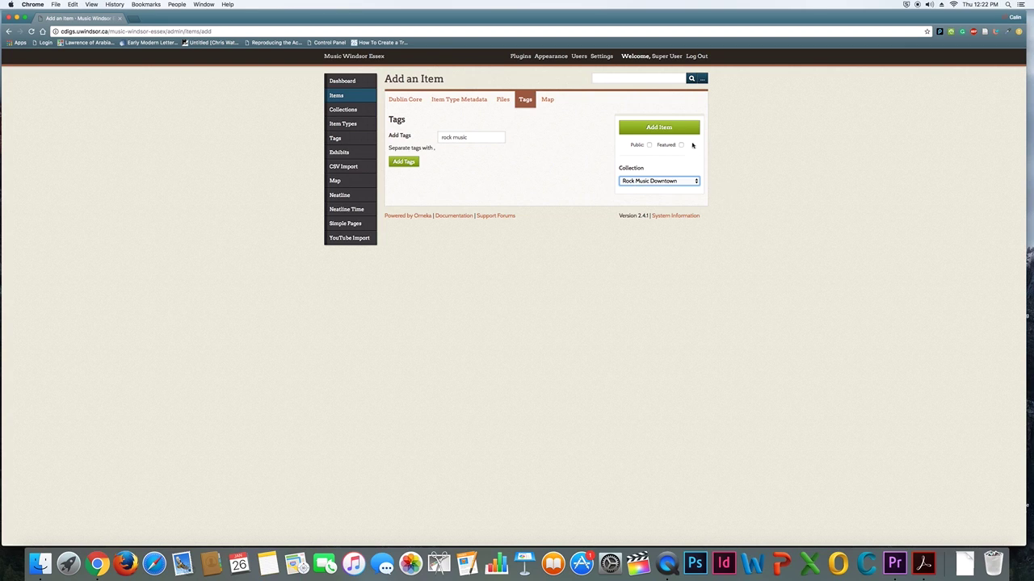
left_click(668, 132)
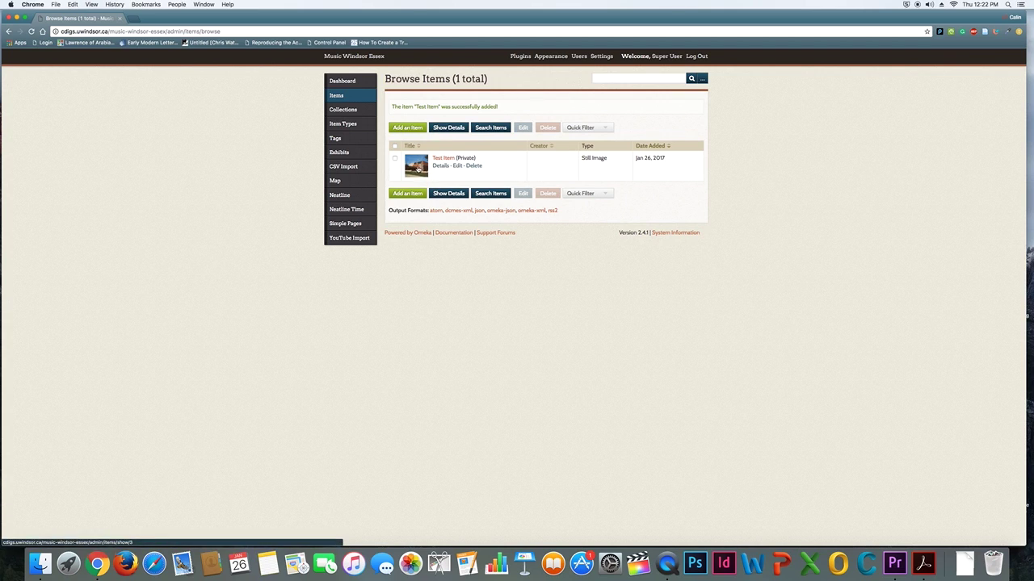
Check the Test Item's details, then list collections to confirm Rock Music Downtown holds 1 item.
left_click(420, 166)
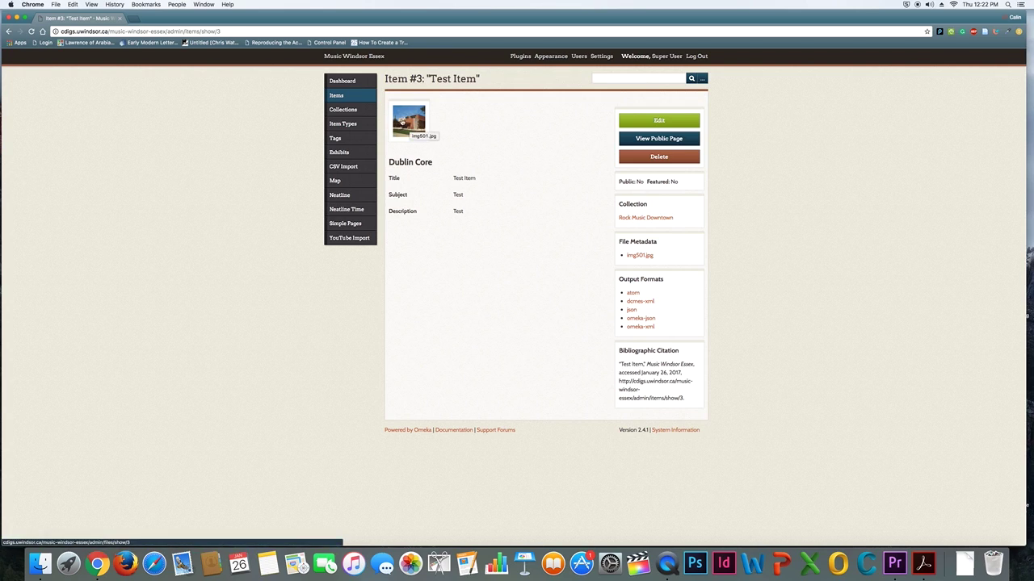
left_click(343, 109)
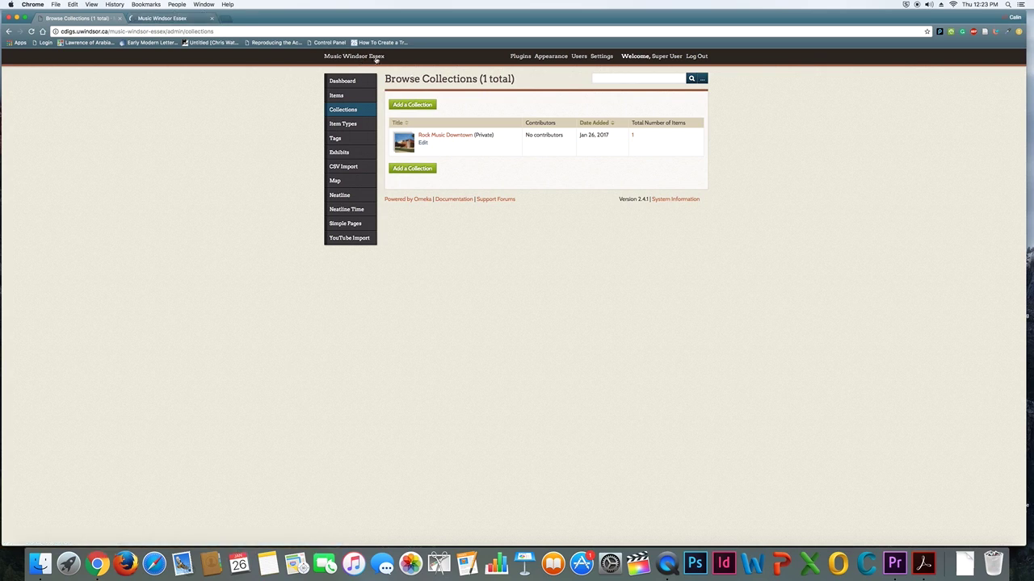
View the Music Windsor Essex home page, confirming Test Item appears under Recently Added Items.
left_click(202, 18)
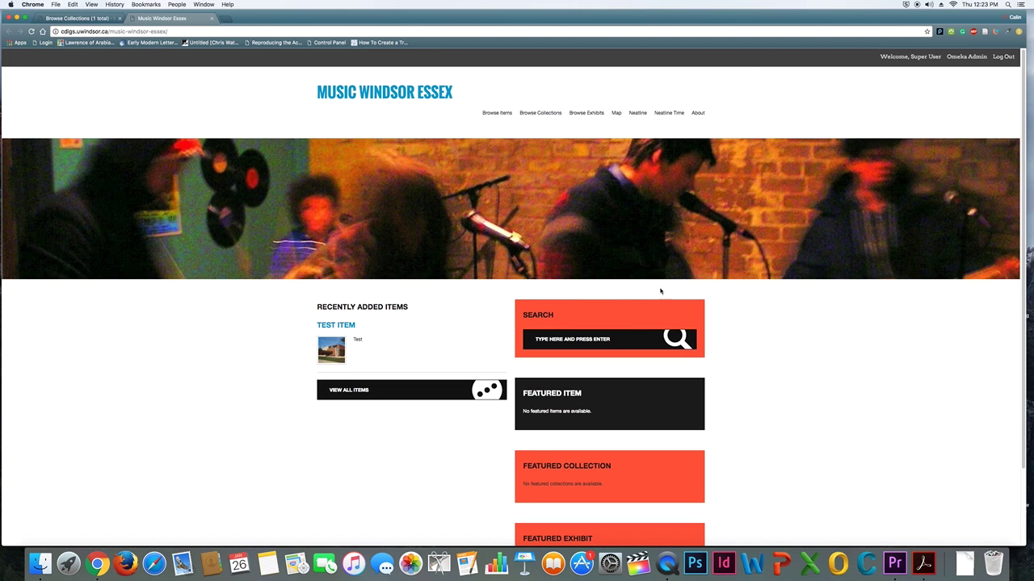
scroll(832, 359, "down", 3)
scroll(832, 358, "up", 3)
scroll(540, 419, "down", 3)
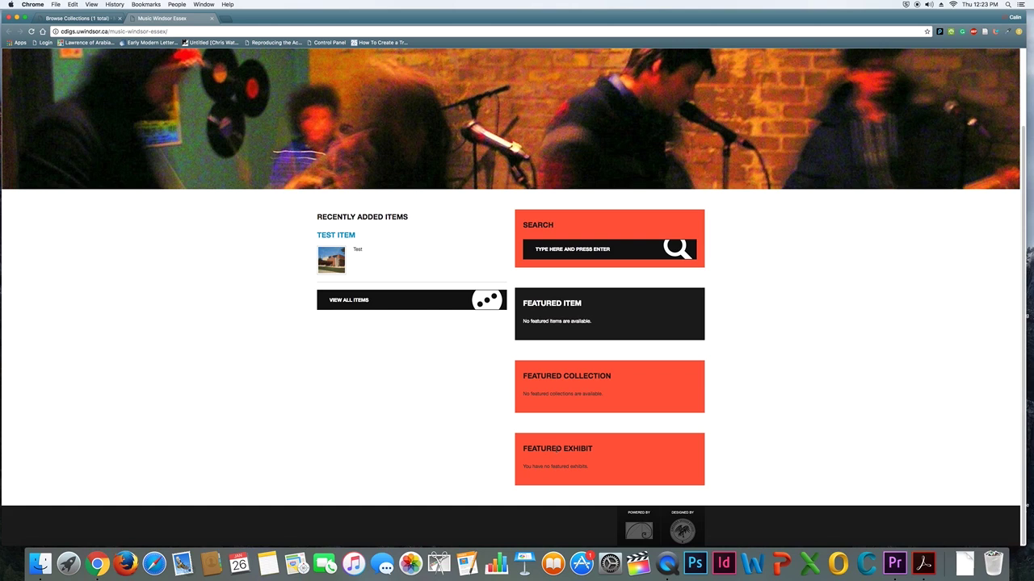
scroll(439, 401, "up", 3)
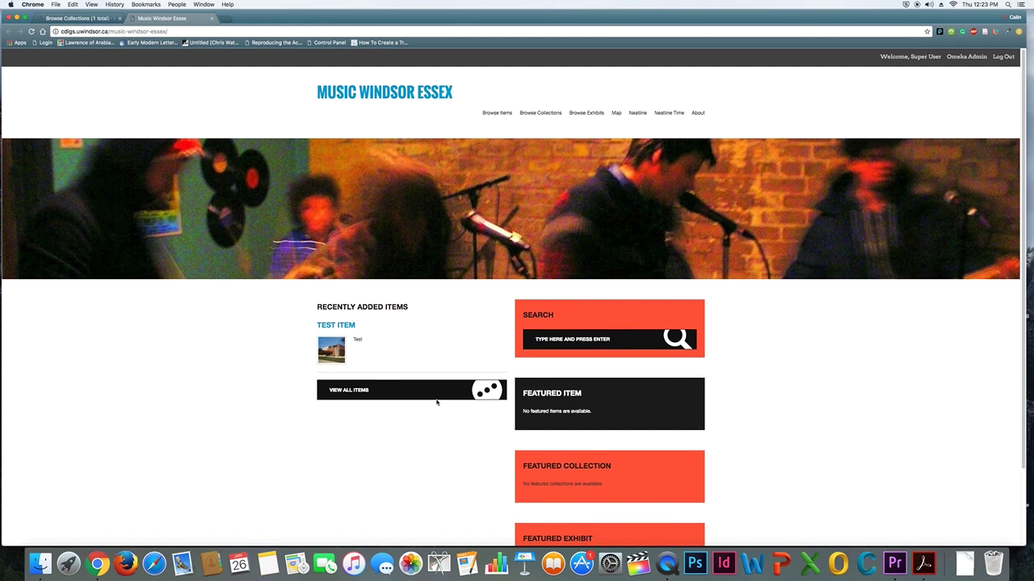
Inspect Test Item and its full-size image publicly, then browse collections showing Rock Music Downtown.
left_click(503, 114)
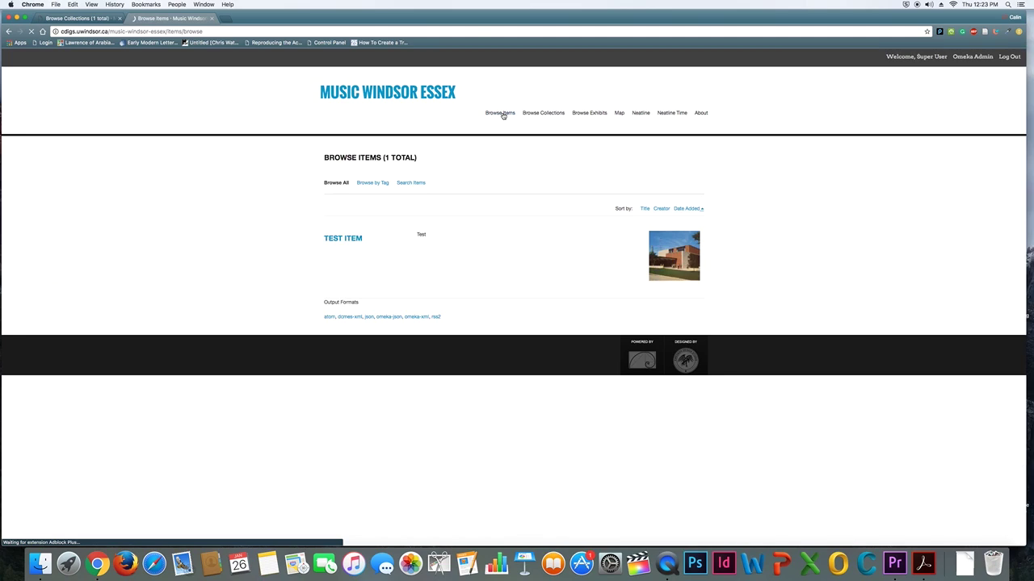
left_click(654, 258)
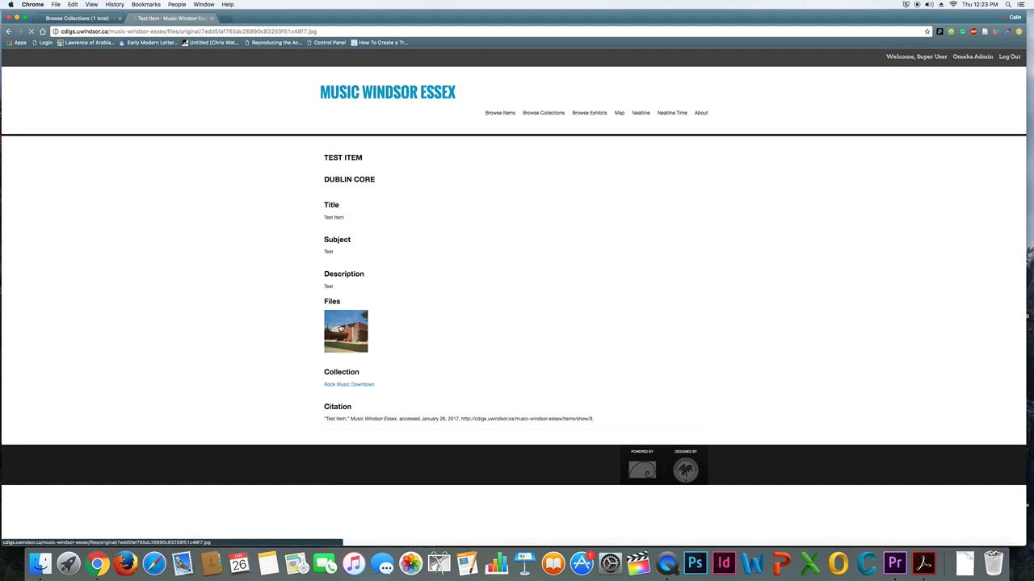
left_click(340, 327)
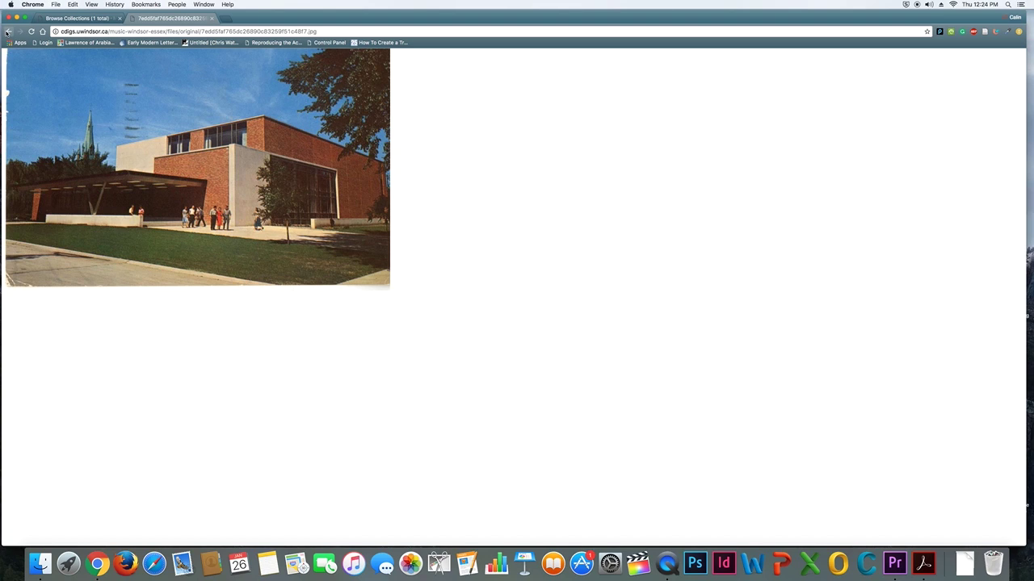
left_click(8, 32)
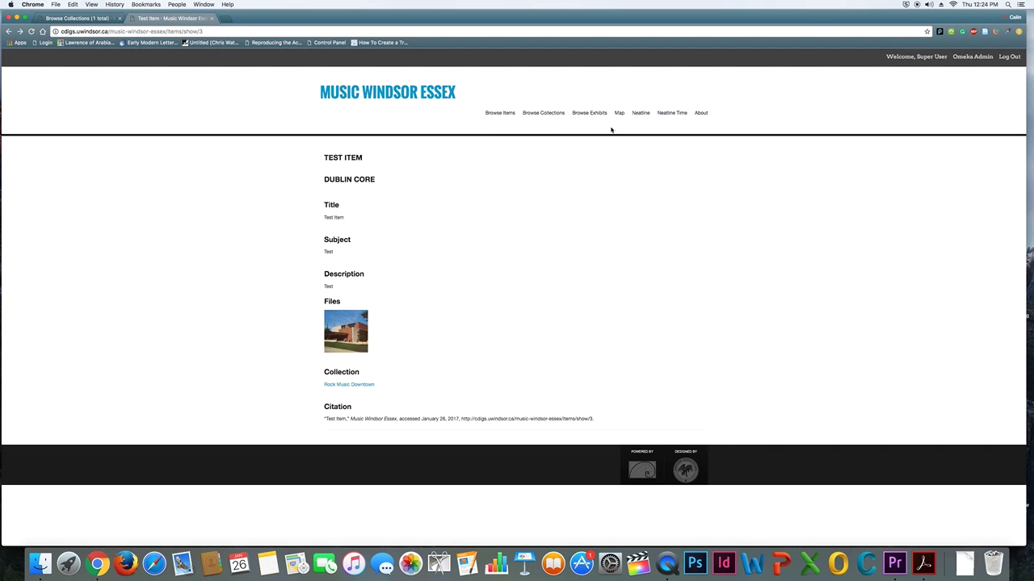
left_click(543, 113)
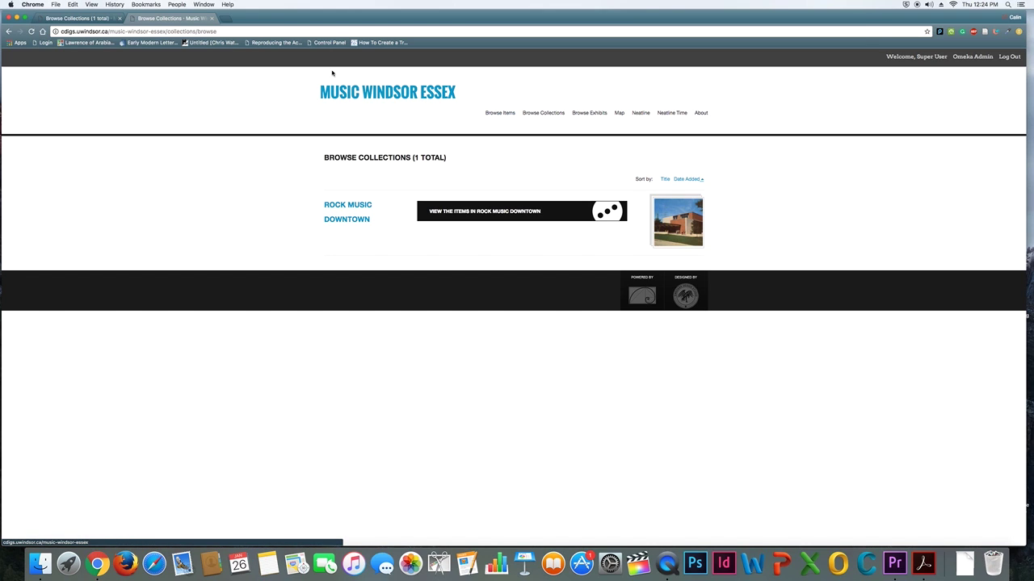
Return to the admin tab's Browse Collections list showing private Rock Music Downtown with 1 item.
left_click(58, 16)
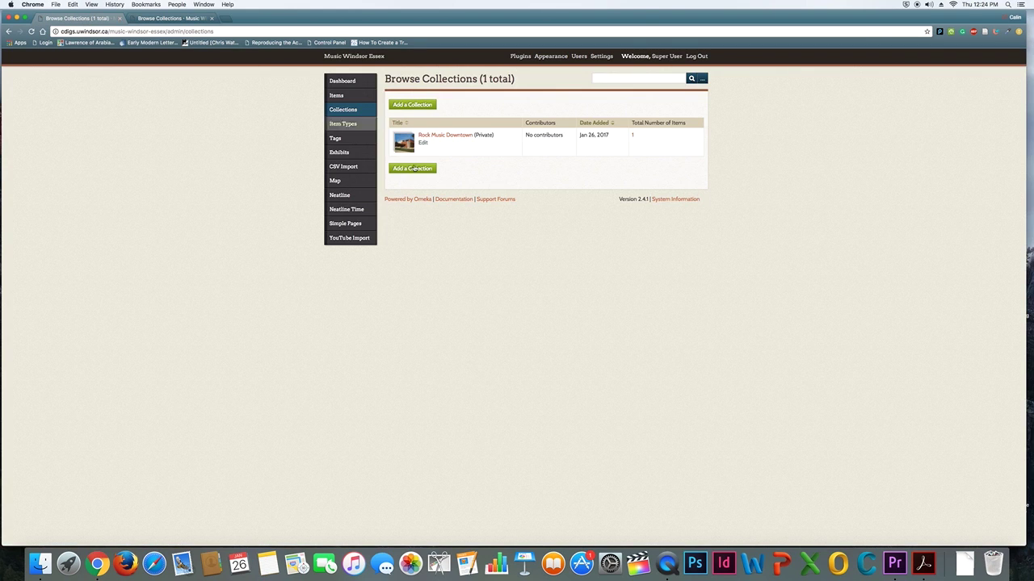